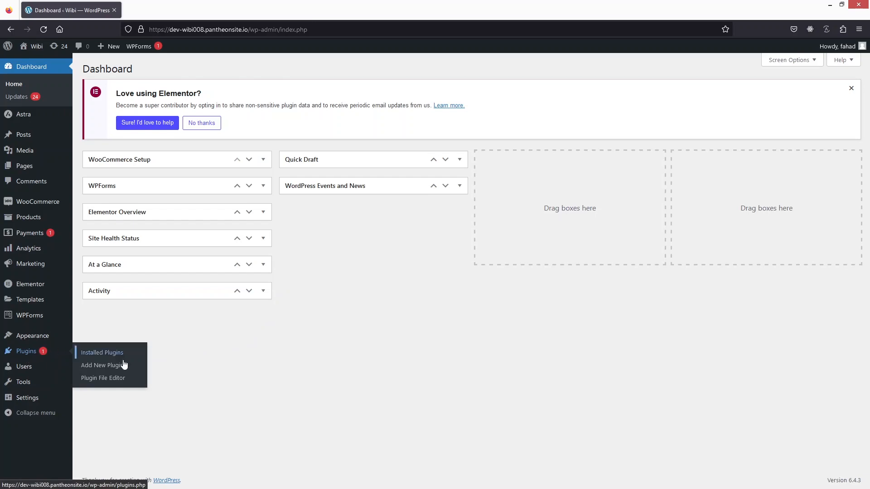
- Search the plugin directory for "Sina" to check the Sina Extension for Elementor
click(108, 369)
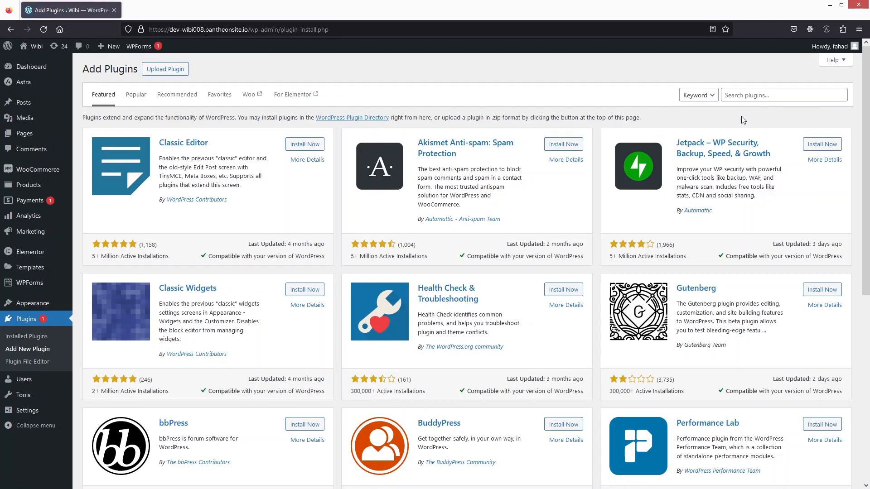
click(753, 96)
text(Sina)
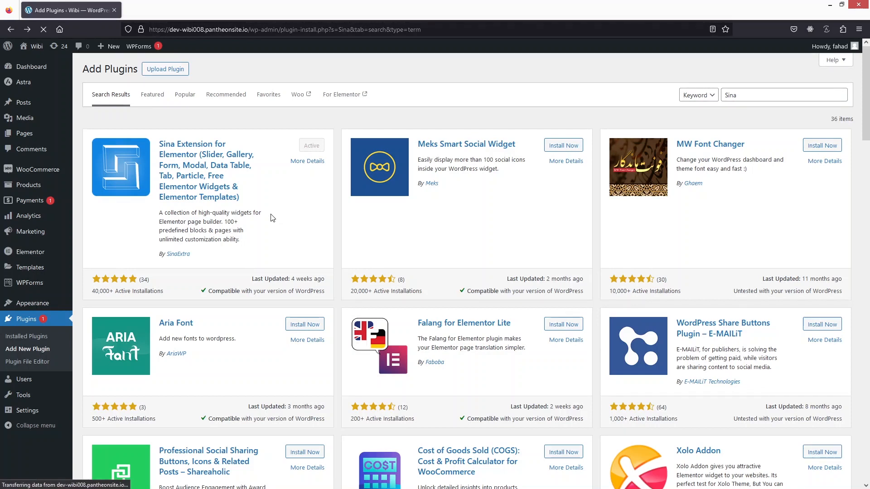
- Create a new Elementor template of type Section named "Slider 1"
click(20, 271)
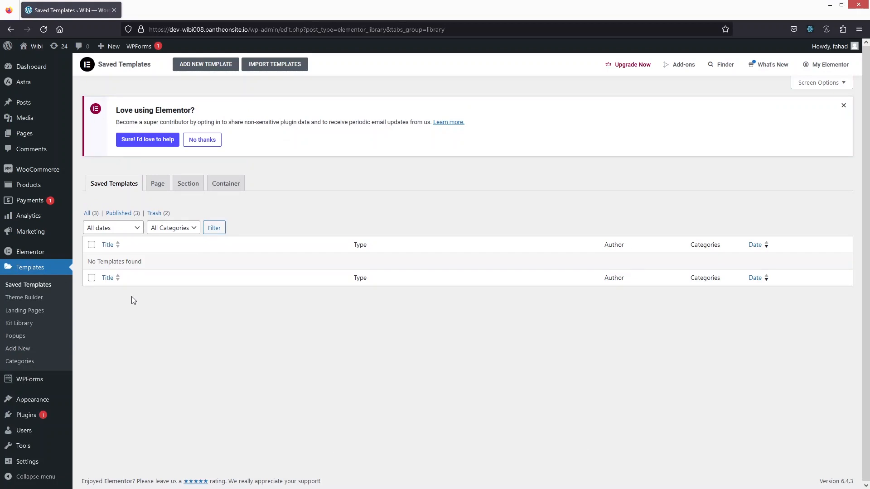
click(197, 68)
click(503, 256)
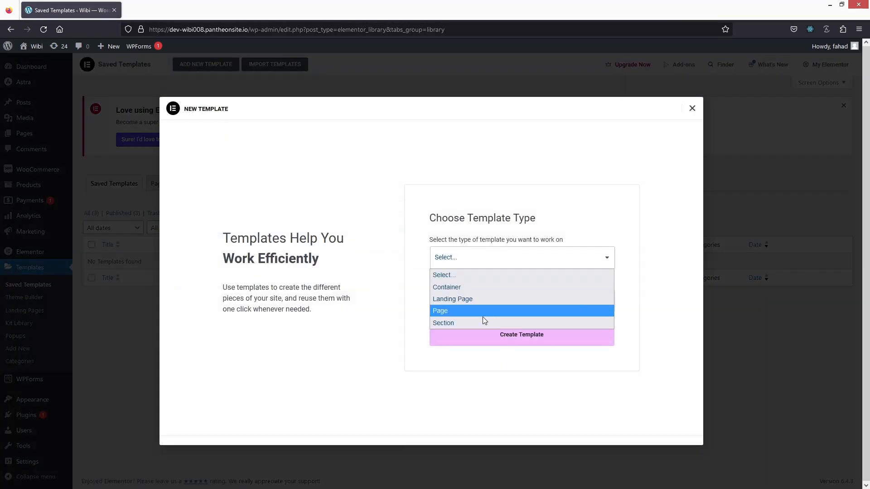
click(458, 322)
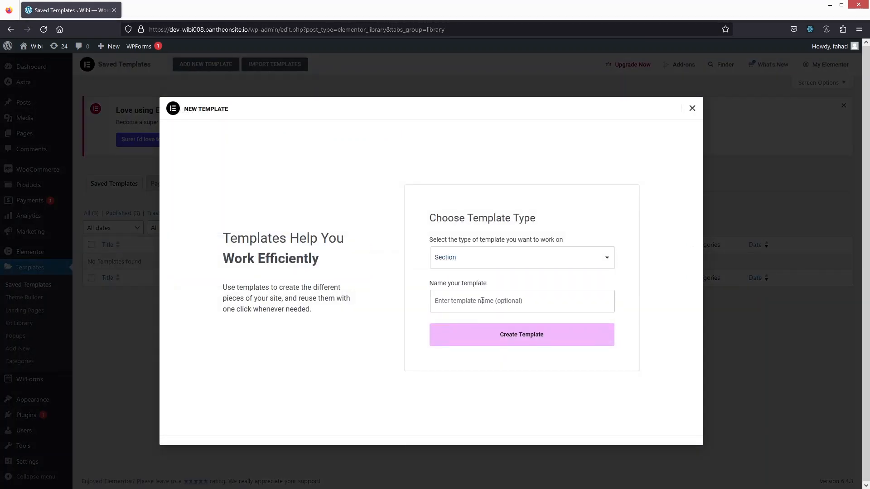
text(Slider 1)
click(468, 339)
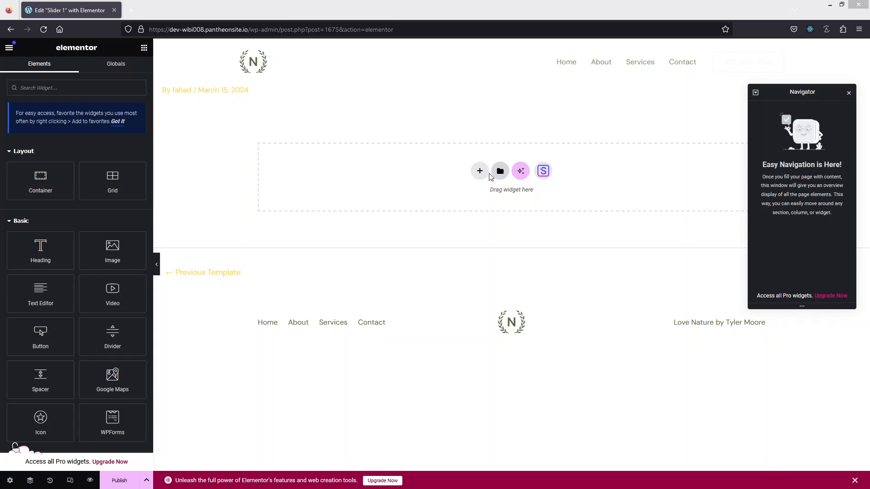
- Add a single-column Flexbox container to the template and set its content width to Full Width
click(478, 172)
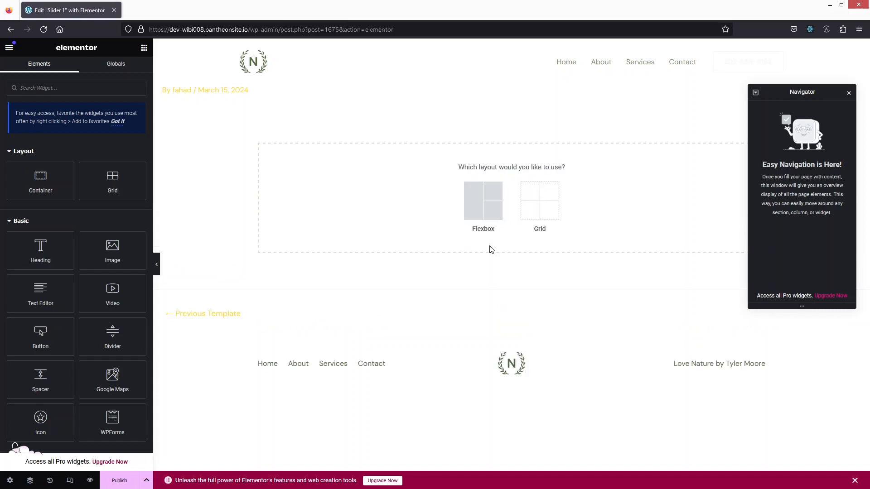
click(476, 205)
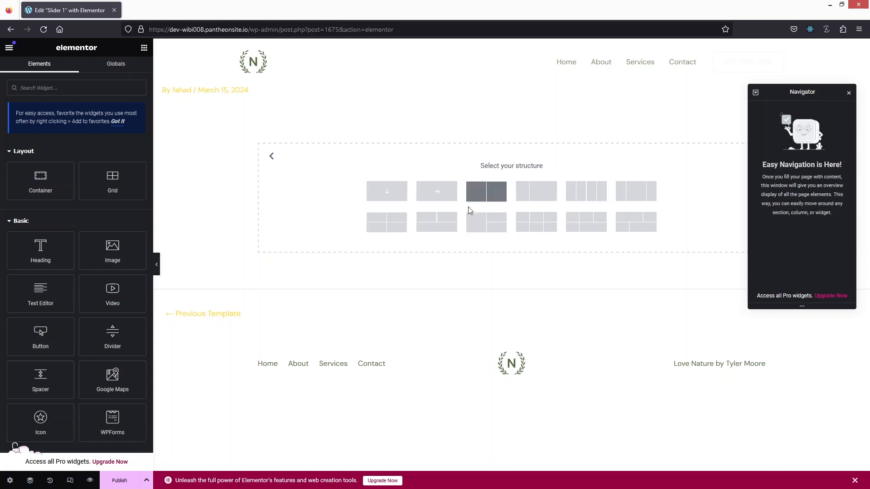
click(395, 193)
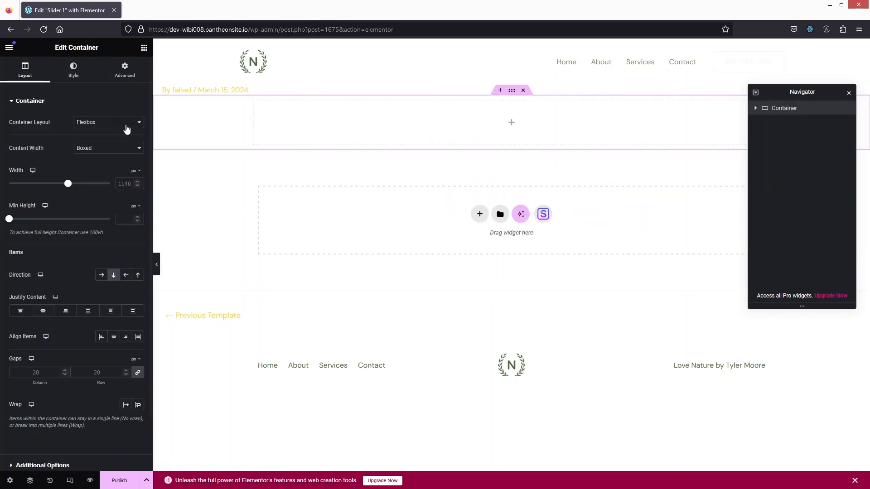
click(127, 152)
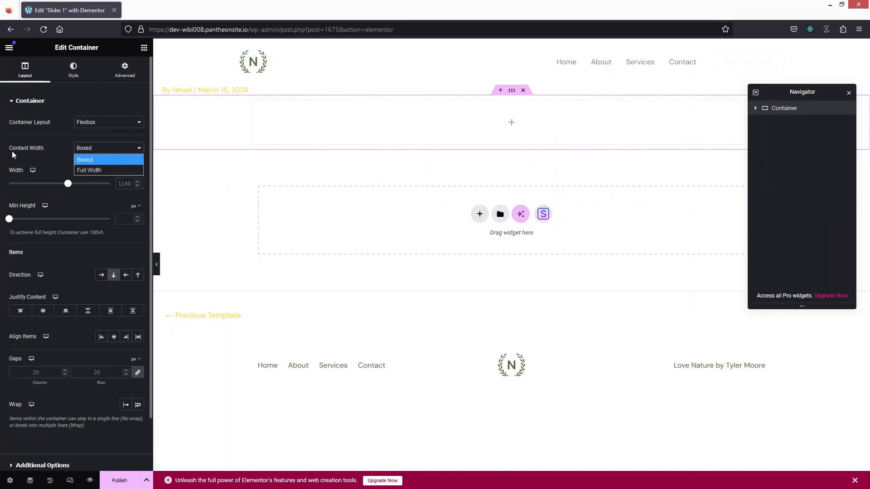
click(90, 170)
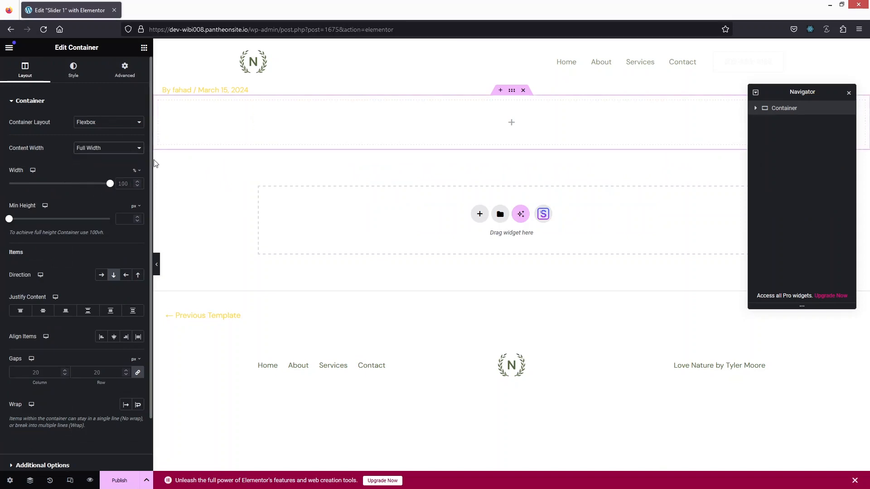
- Give the container a classic background using the media library image of a mountain and green hills under a blue sky
click(73, 69)
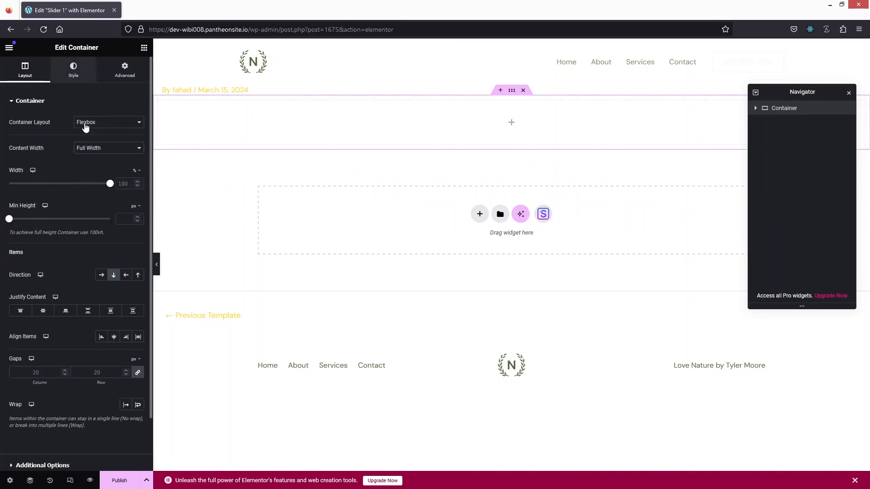
click(101, 142)
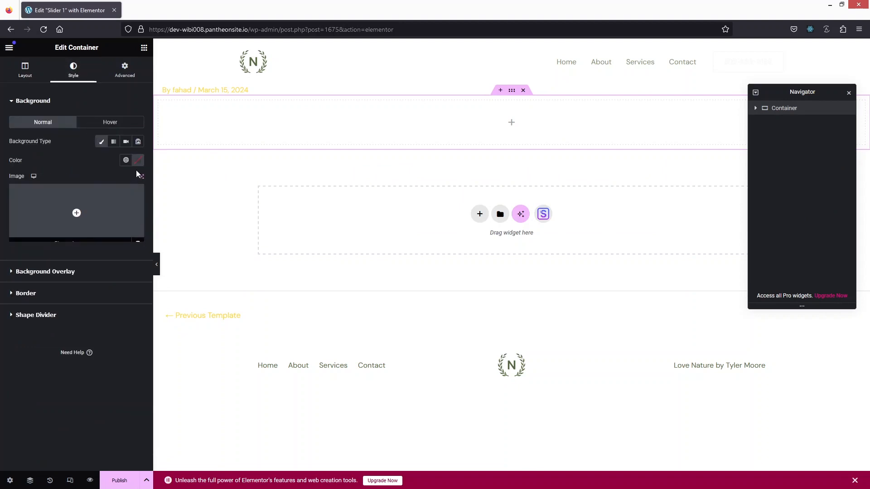
click(77, 202)
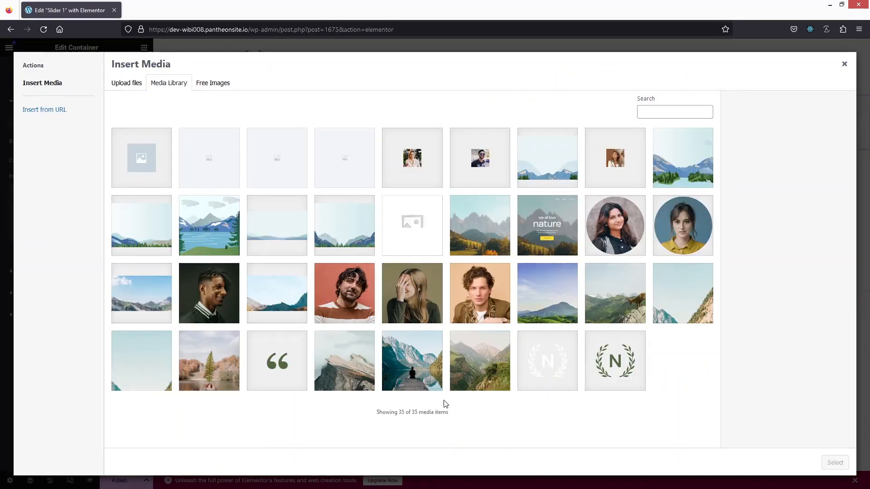
click(555, 297)
click(835, 462)
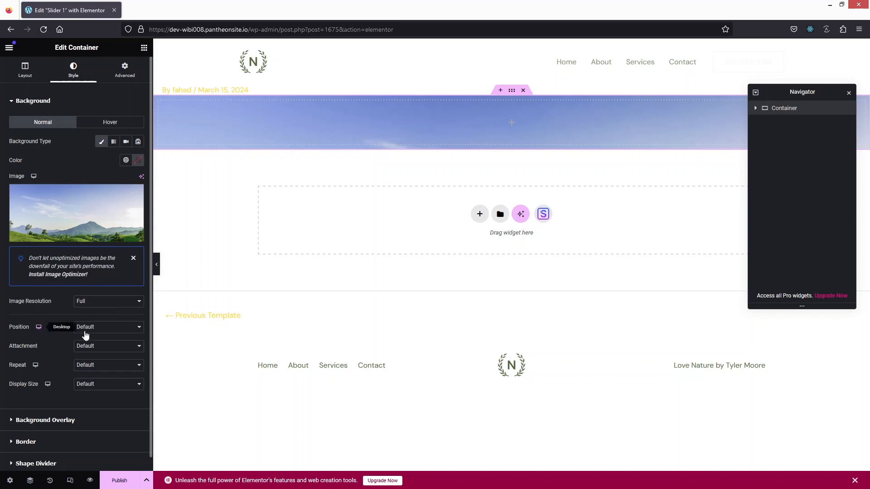
- Set the container's background image position to Center Center and its repeat to No-repeat
click(103, 328)
click(108, 353)
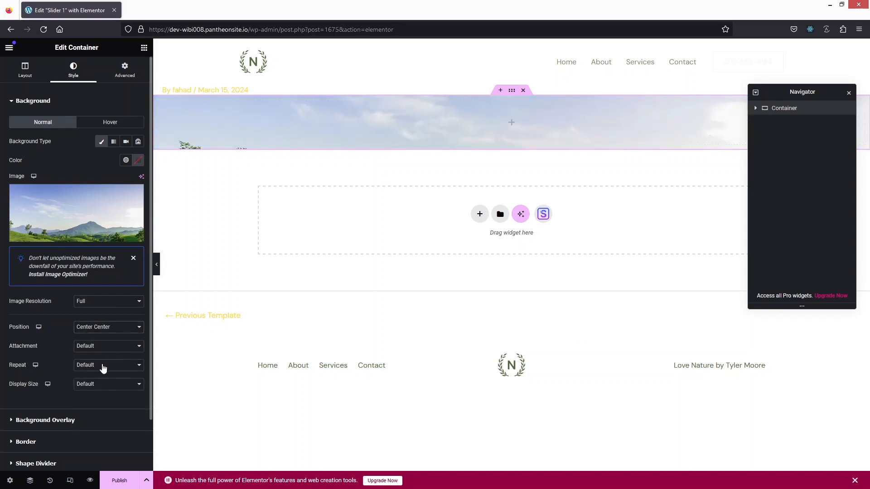
click(103, 365)
click(108, 388)
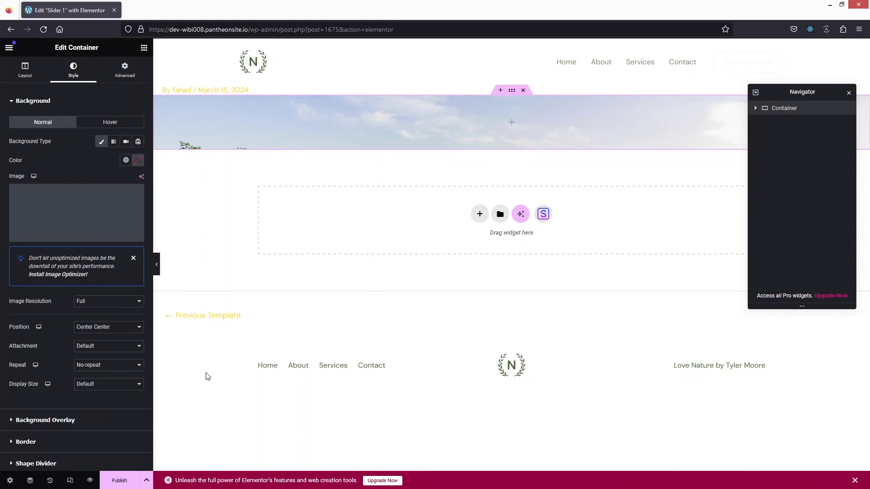
- Add a classic background overlay to the container in black (#000000)
scroll(122, 423, down, 2)
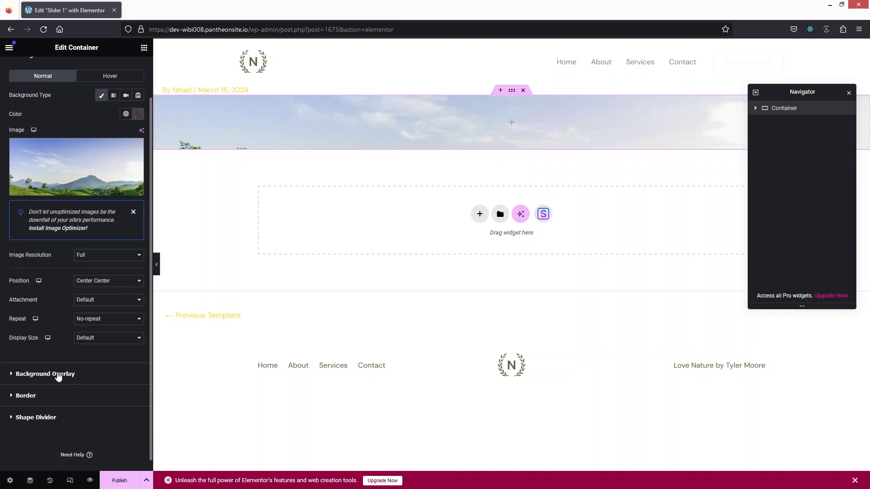
click(45, 374)
click(125, 163)
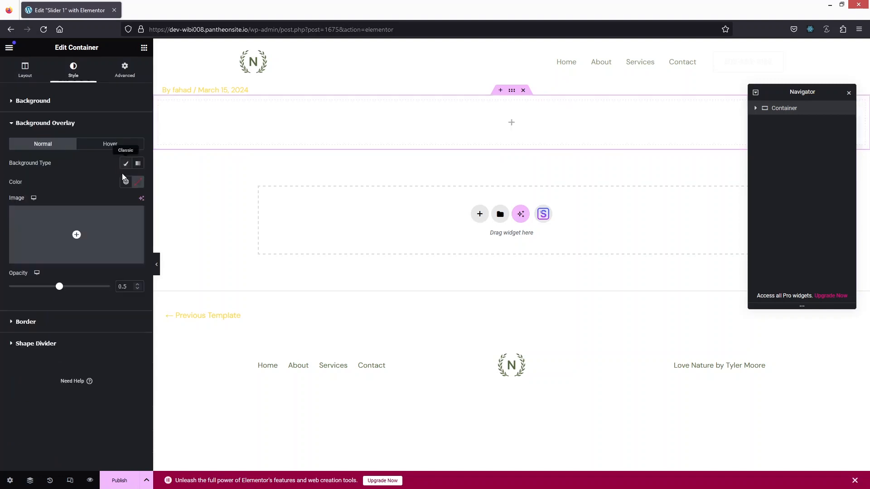
click(138, 182)
drag(100, 253, 79, 304)
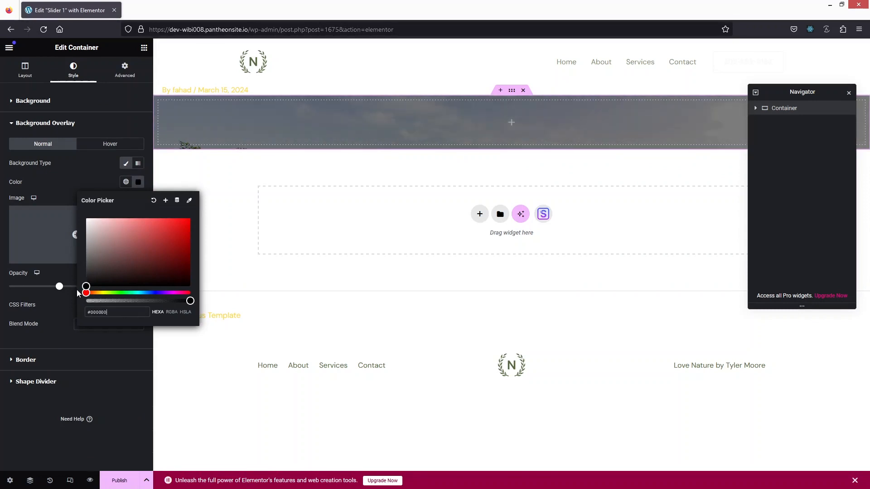
click(70, 178)
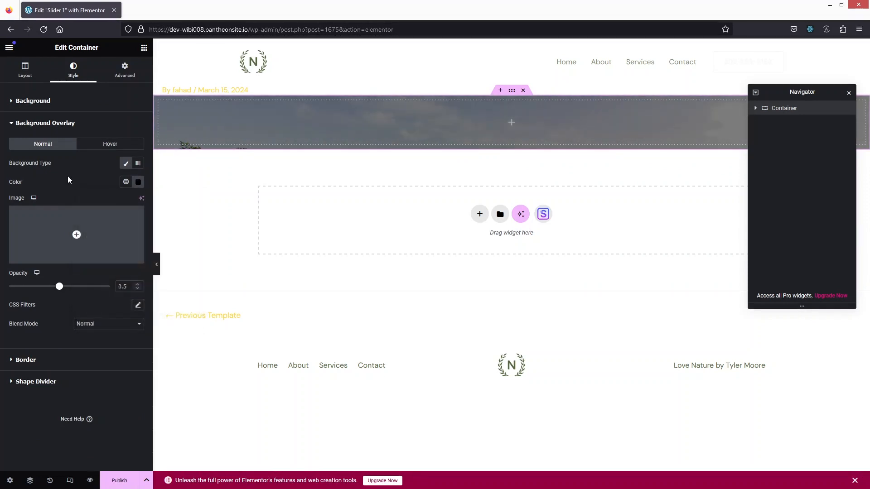
- Place a Heading, a Text Editor and a Button widget in the container, stacked in that order
click(144, 47)
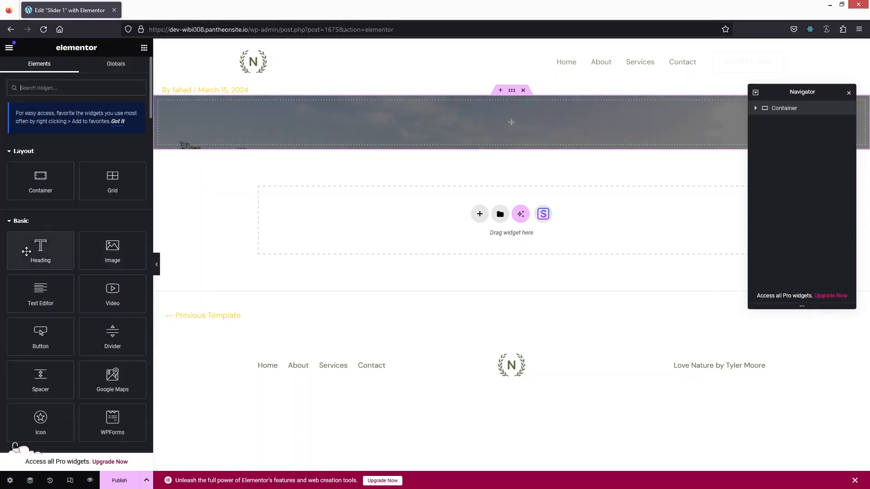
drag(26, 248, 480, 111)
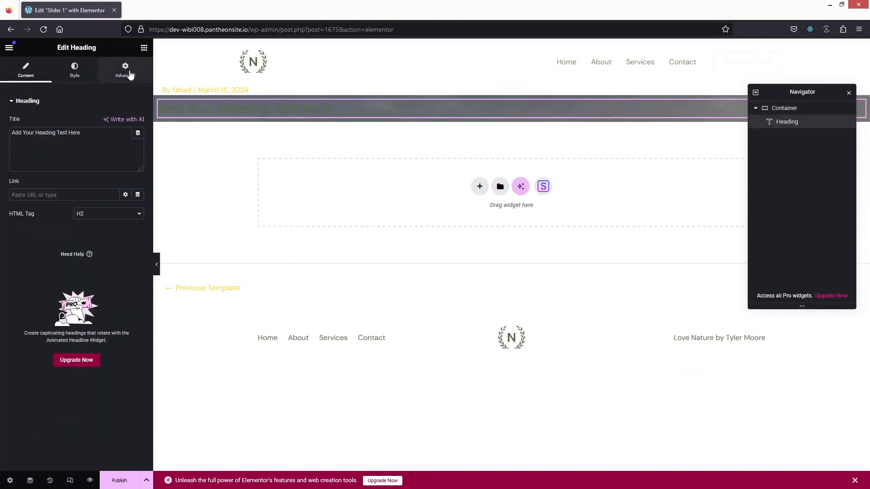
click(129, 74)
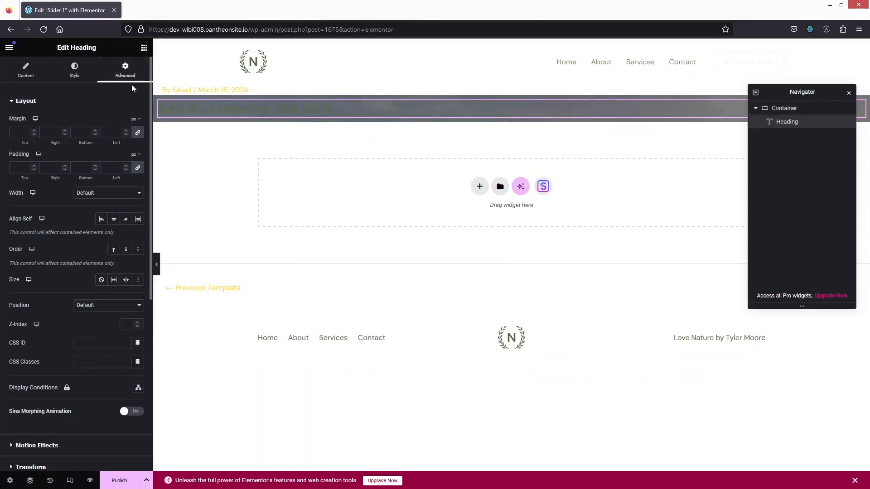
click(144, 49)
drag(40, 293, 229, 113)
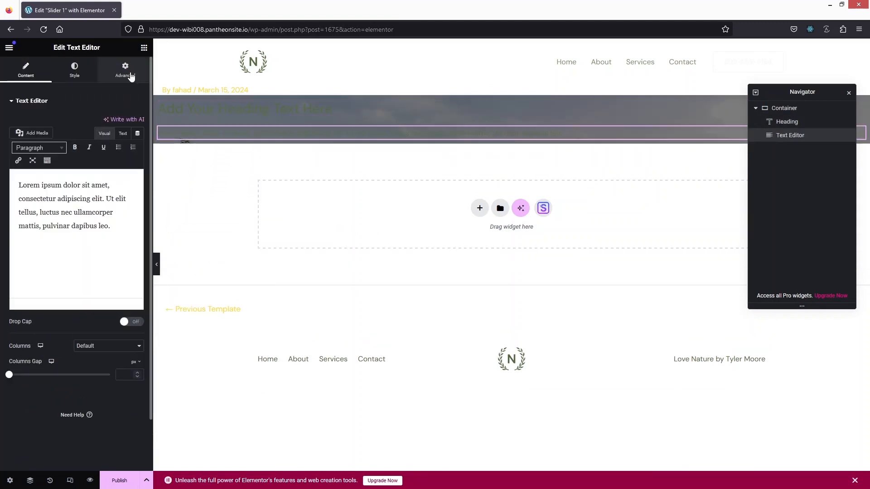
click(144, 49)
drag(40, 335, 209, 159)
- Center the heading and set its text color to white (#FFFFFF)
click(219, 109)
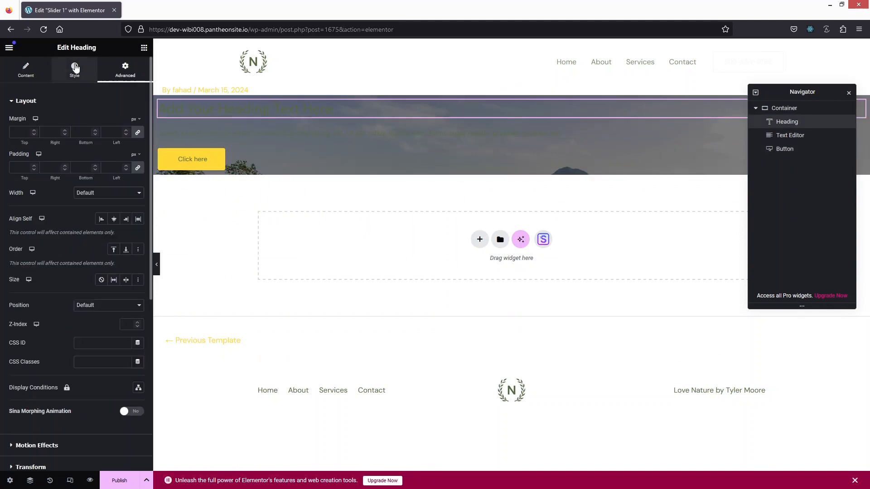
click(74, 70)
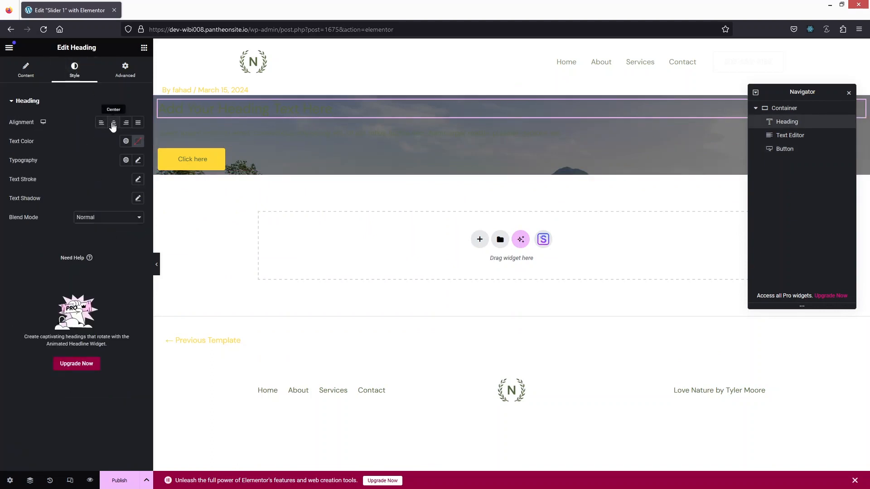
click(113, 123)
click(138, 141)
drag(116, 200, 69, 175)
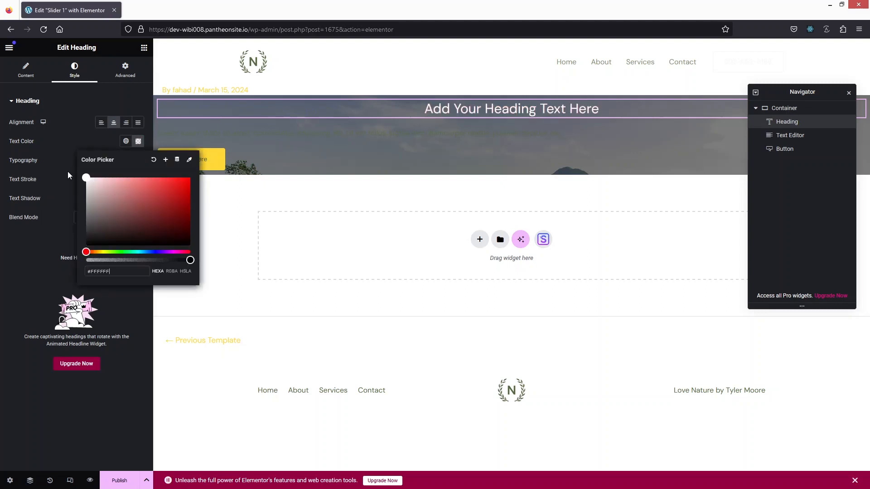
click(68, 175)
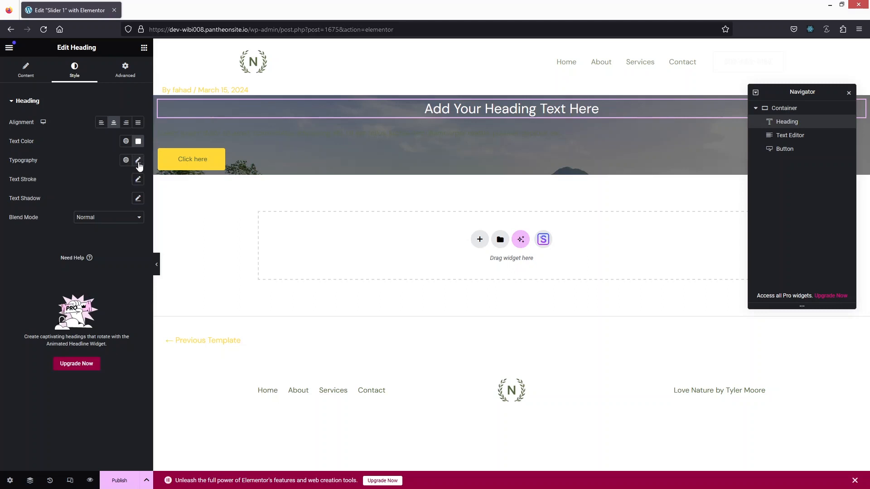
- Set the heading's typography to weight 900 (Black) and size 44 px
click(139, 161)
click(105, 250)
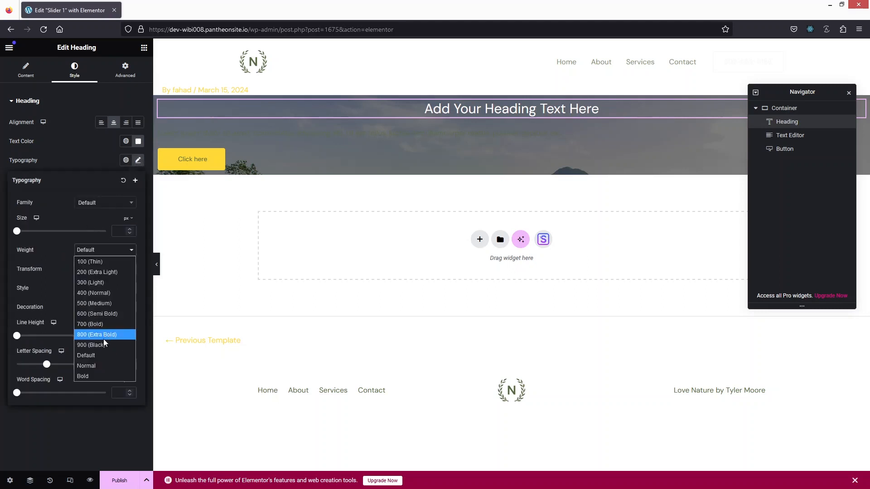
click(104, 345)
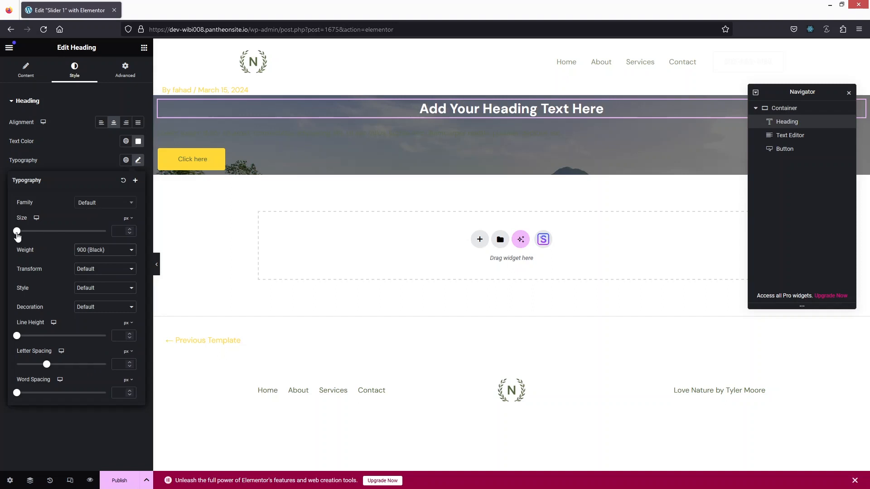
drag(18, 239, 38, 239)
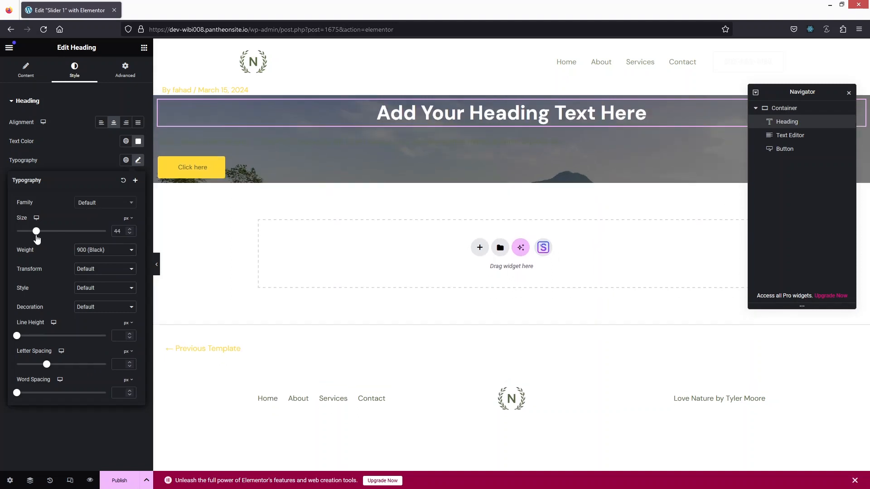
click(81, 145)
- Set the Text Editor paragraph's color to light grey (#E7E7E7) and center its text
click(333, 142)
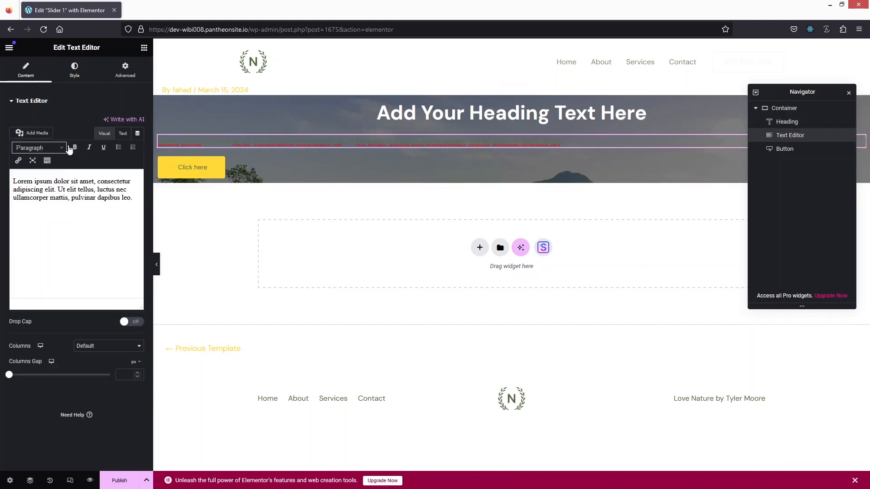
click(75, 73)
click(138, 141)
drag(87, 195, 78, 184)
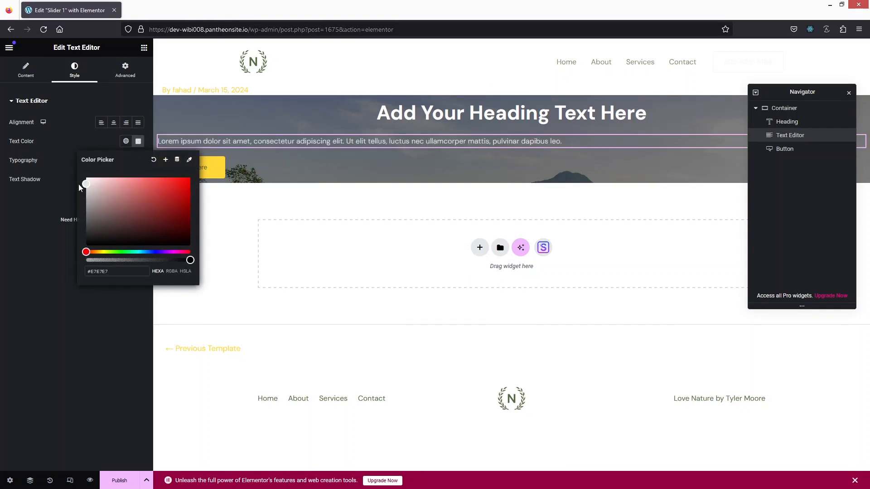
click(27, 260)
click(113, 124)
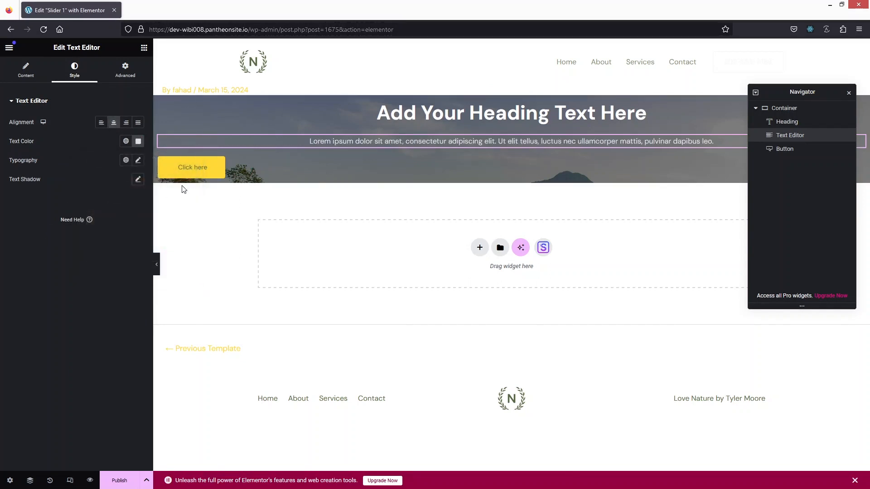
- Center the button widget horizontally in the container
click(196, 168)
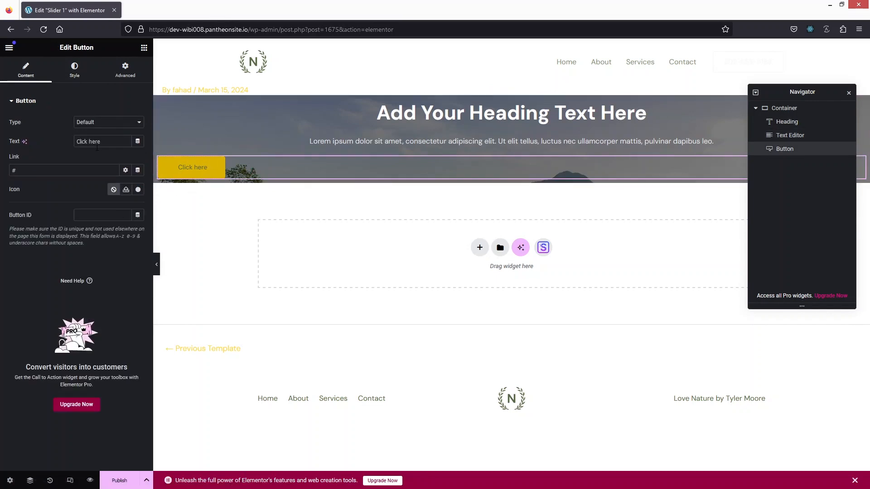
click(74, 70)
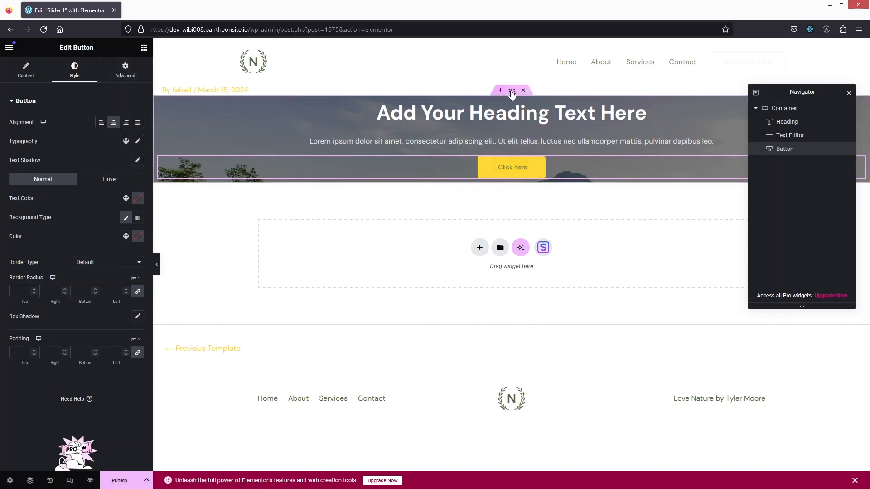
- Set the container's minimum height to 606 px
click(471, 109)
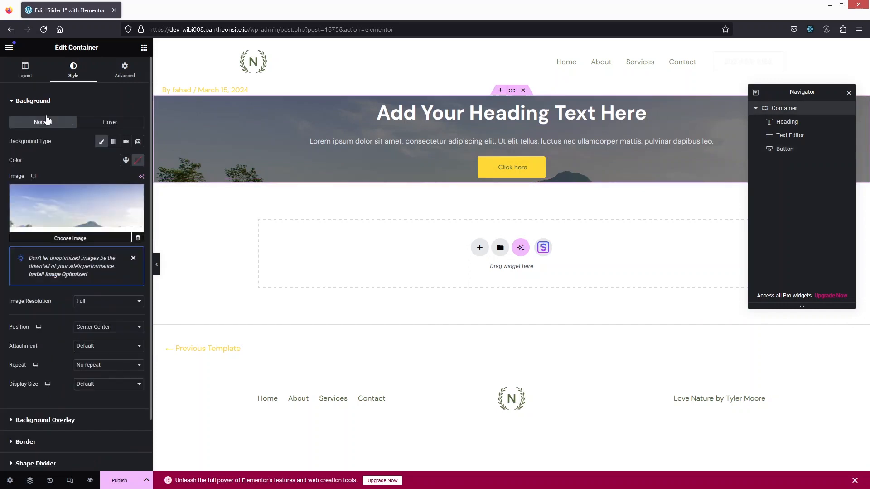
click(26, 73)
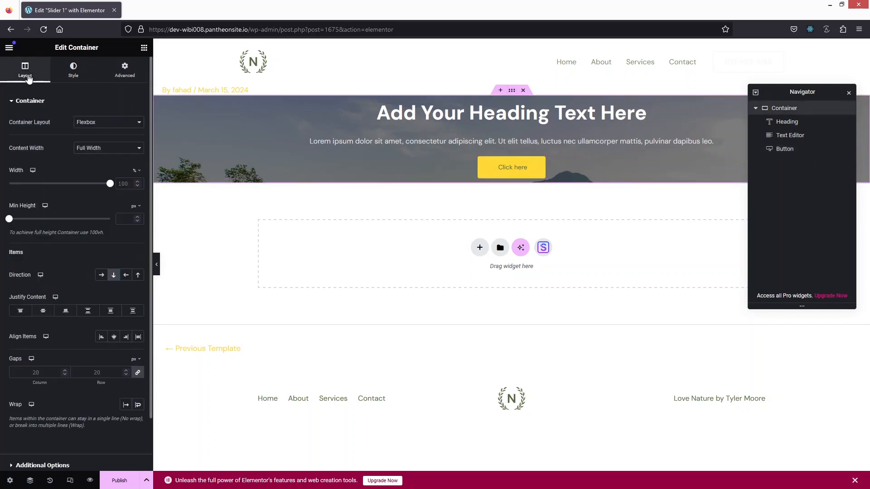
drag(9, 219, 53, 219)
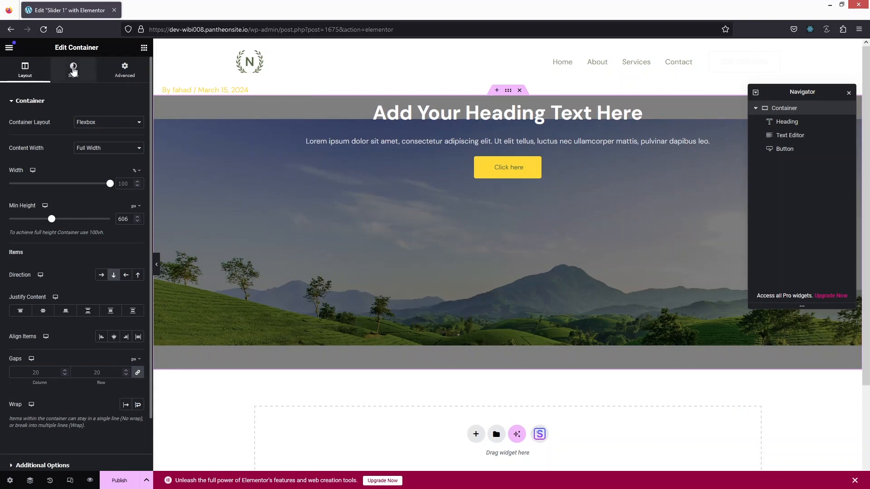
- Set the display size of the container's background image to Cover
click(73, 72)
scroll(127, 353, down, 2)
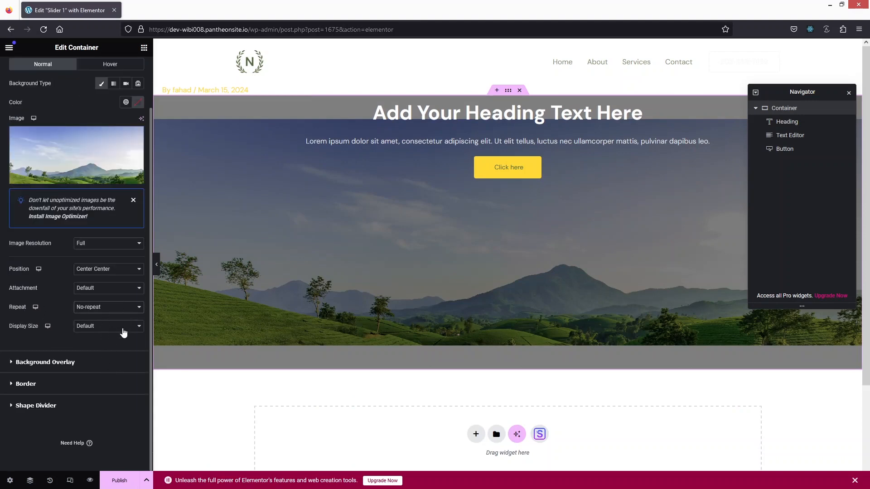
click(120, 330)
click(107, 360)
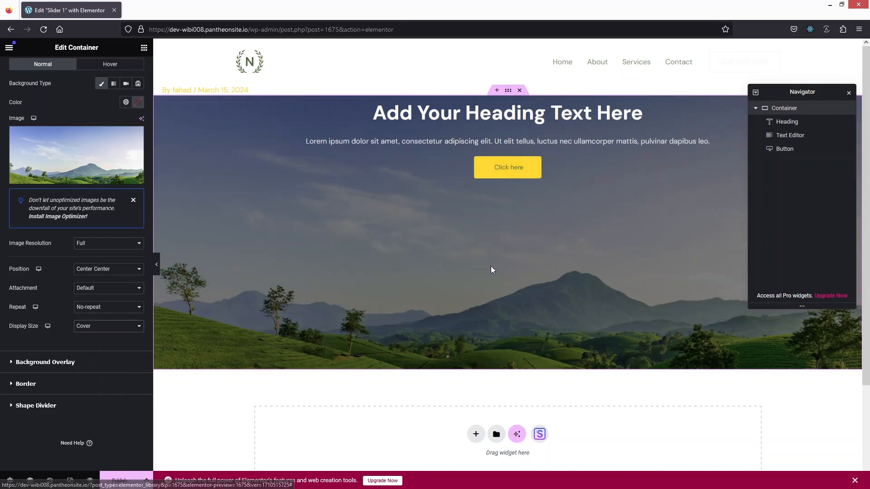
- Set the container's content justification to Center and publish the Slider 1 template
scroll(52, 121, up, 2)
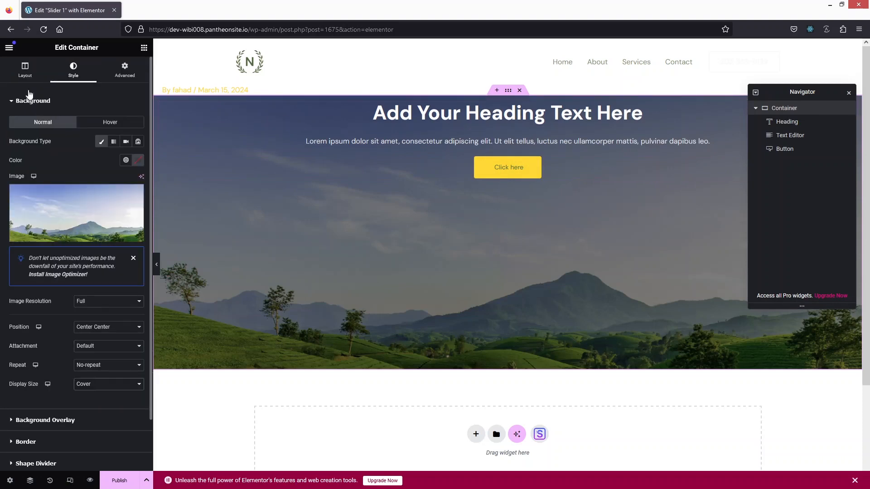
click(27, 77)
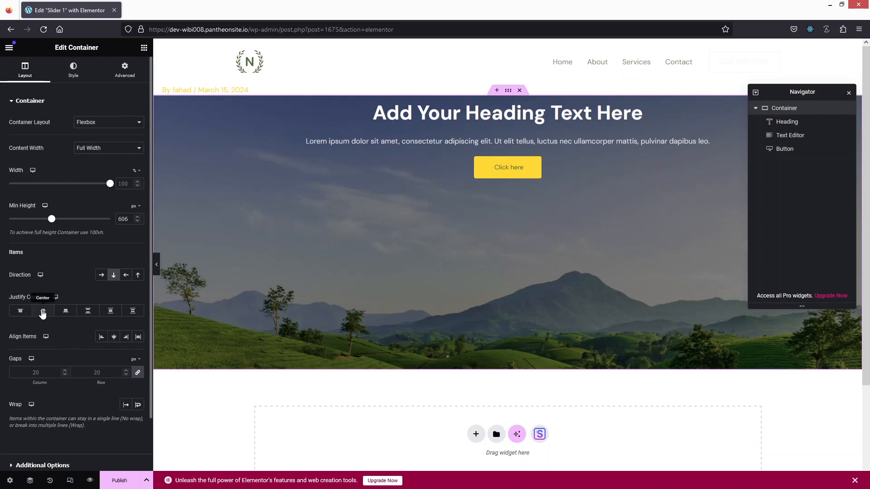
click(42, 312)
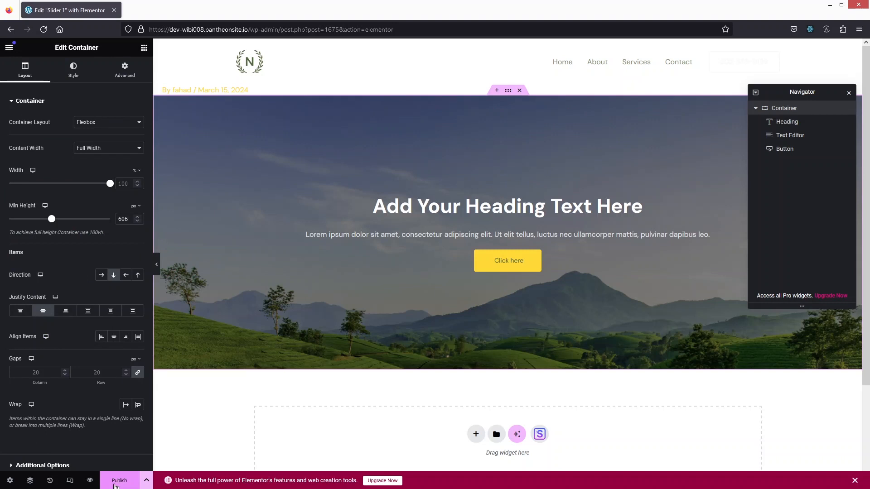
click(119, 481)
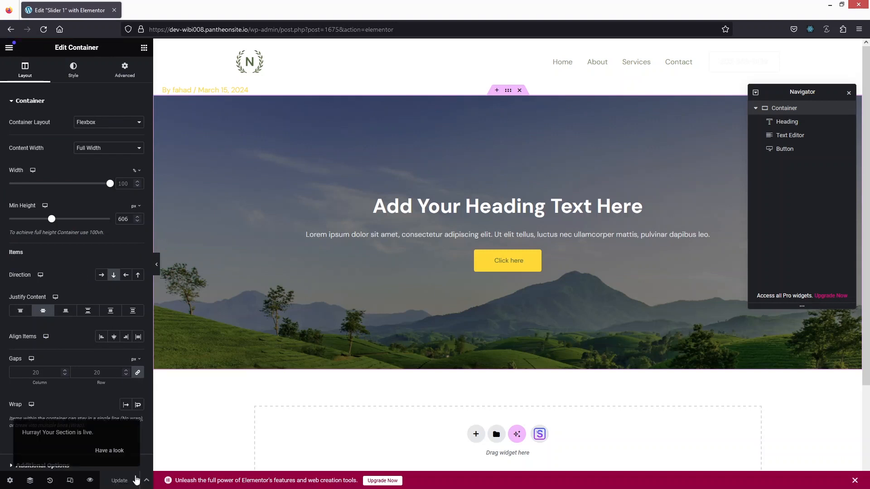
- From the WordPress dashboard in a new browser tab, create a new Elementor template of type Section named Slider 2
click(134, 14)
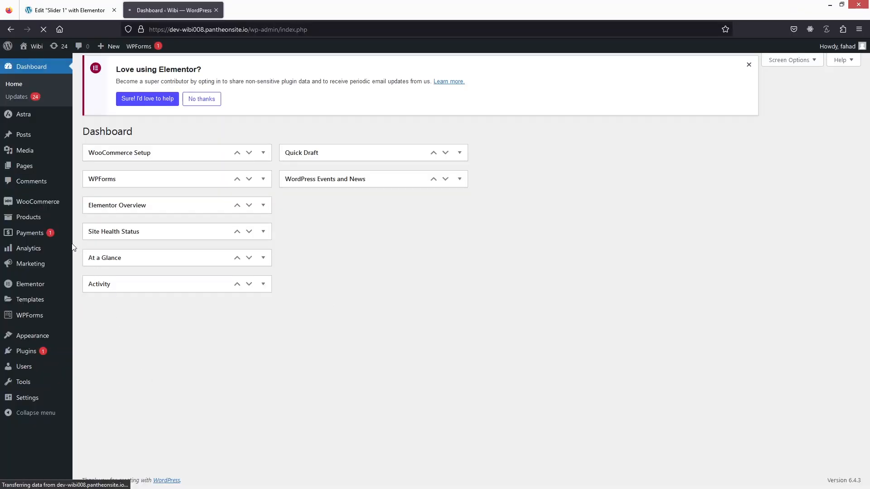
click(29, 299)
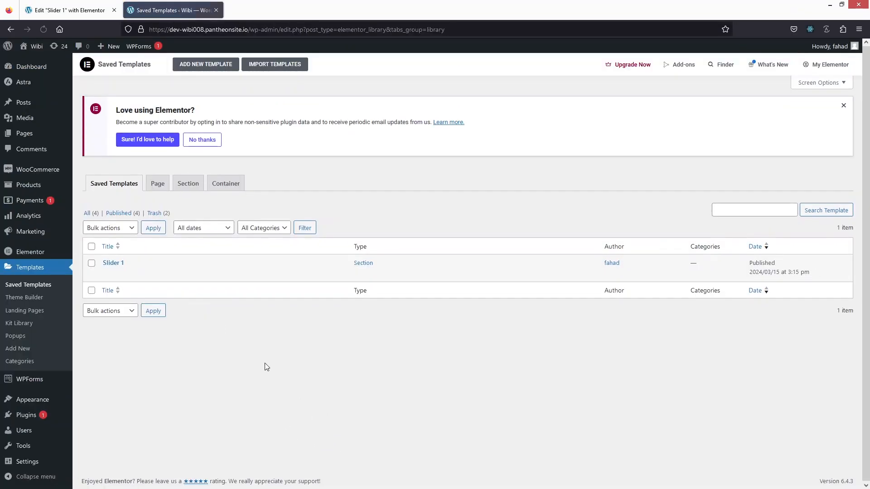
click(200, 64)
click(490, 261)
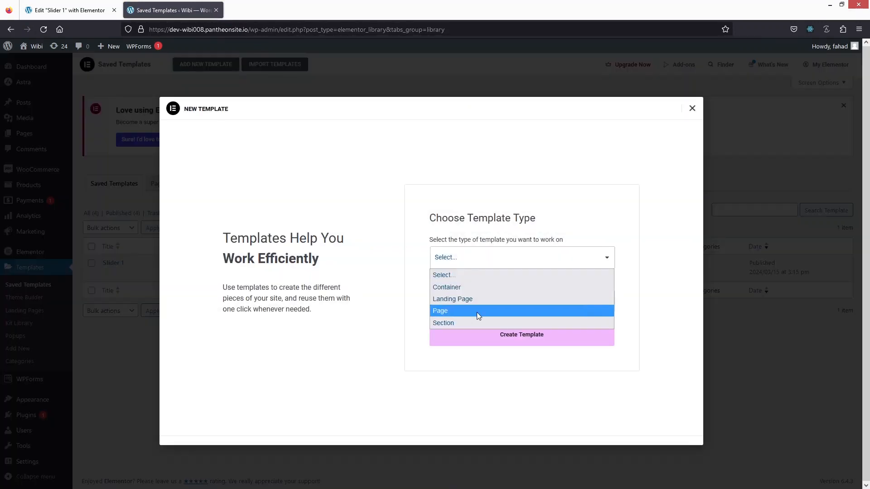
click(475, 323)
click(481, 305)
text(Sl)
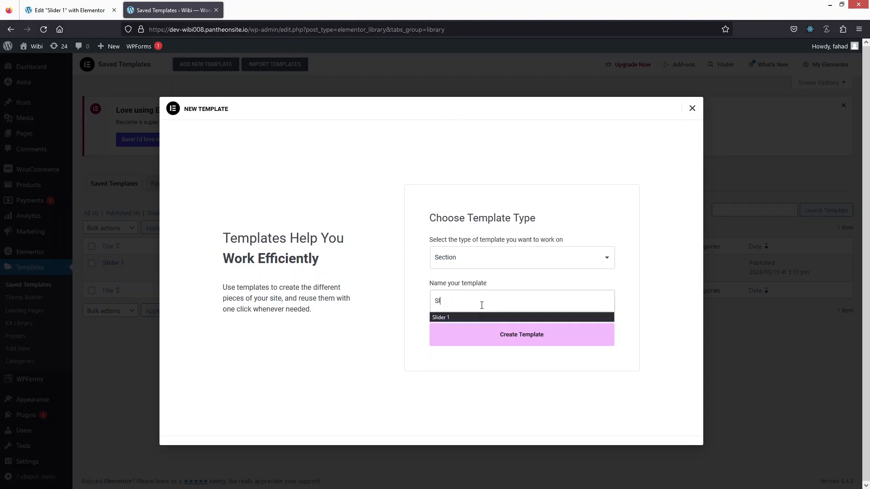
text(ider 2)
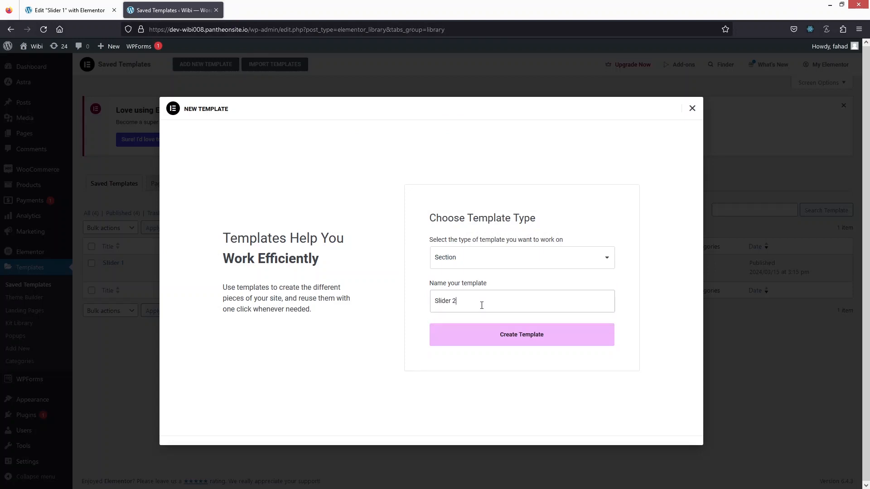
click(485, 335)
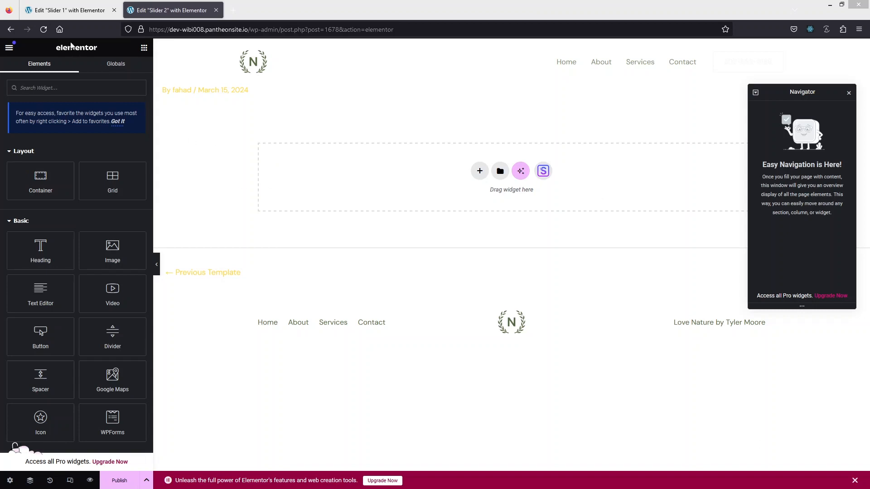
- Copy the whole container from the Slider 1 template and paste it into the empty Slider 2 template
click(68, 10)
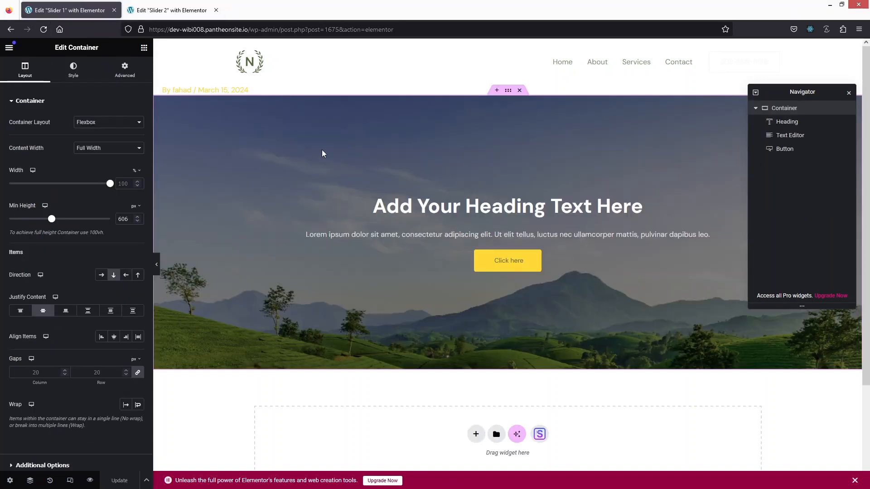
right_click(492, 112)
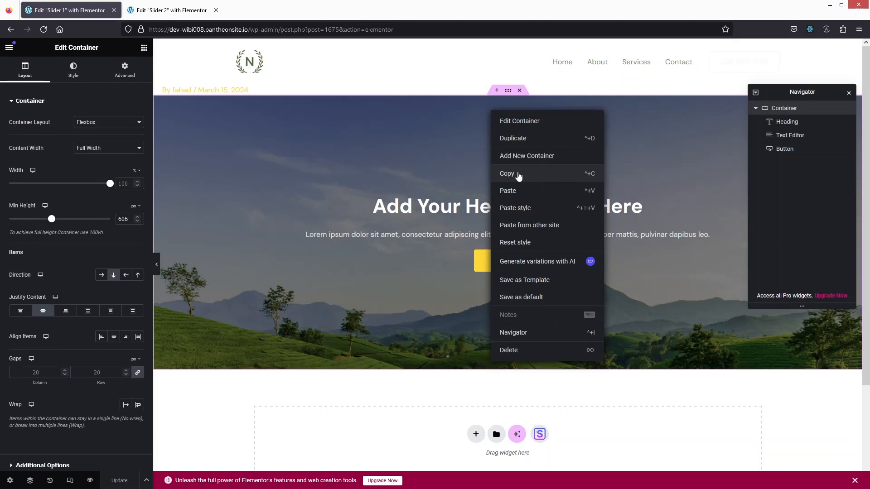
click(518, 176)
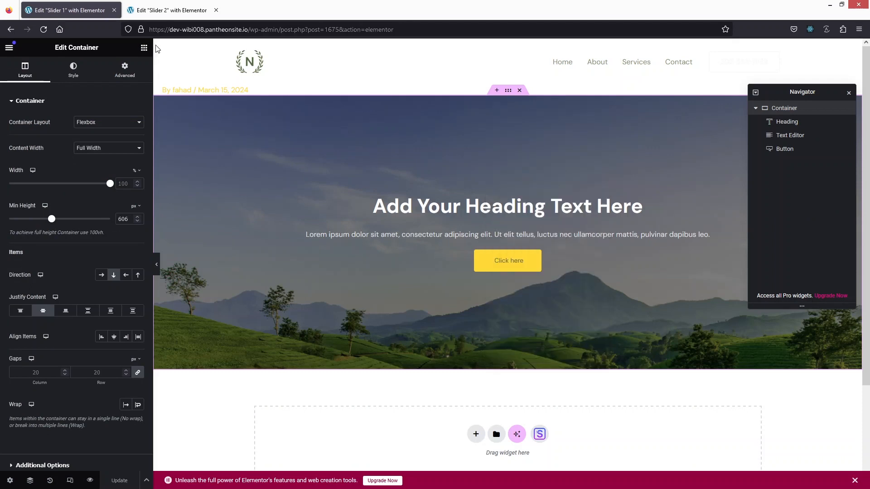
click(164, 15)
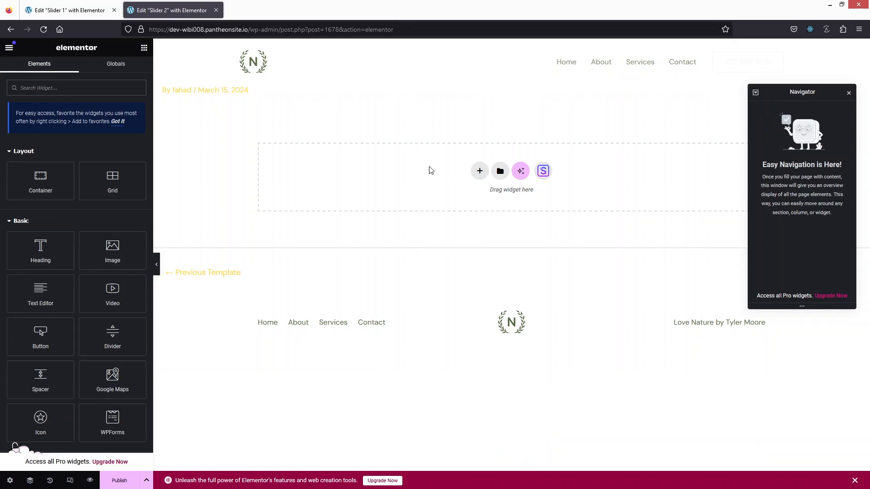
right_click(409, 161)
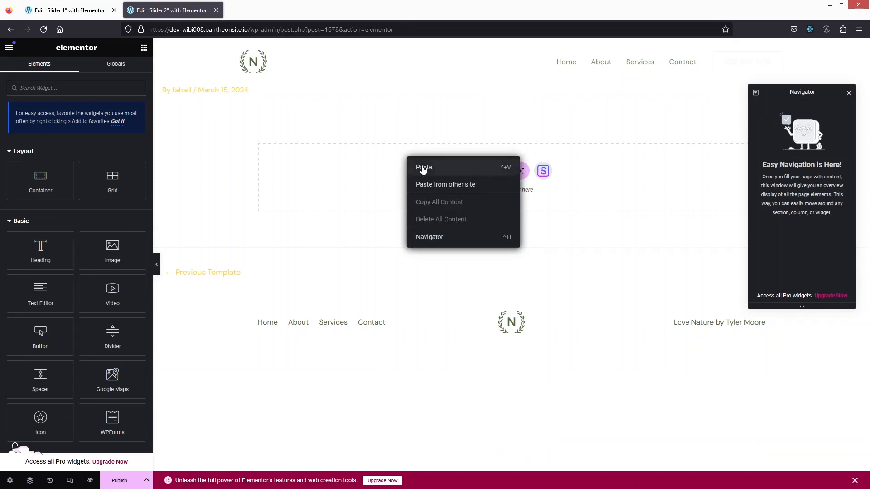
click(422, 168)
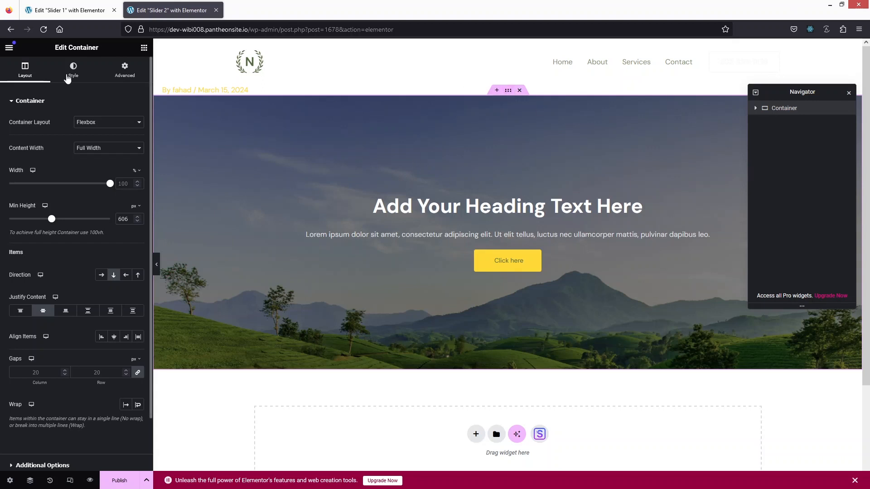
- Replace the container's background image with contact-hero.jpg from the media library and publish the Slider 2 template
click(70, 73)
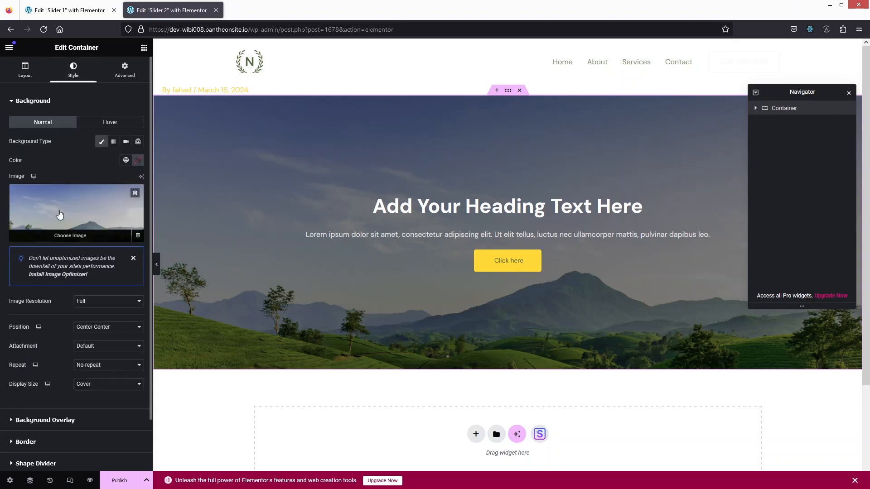
click(59, 215)
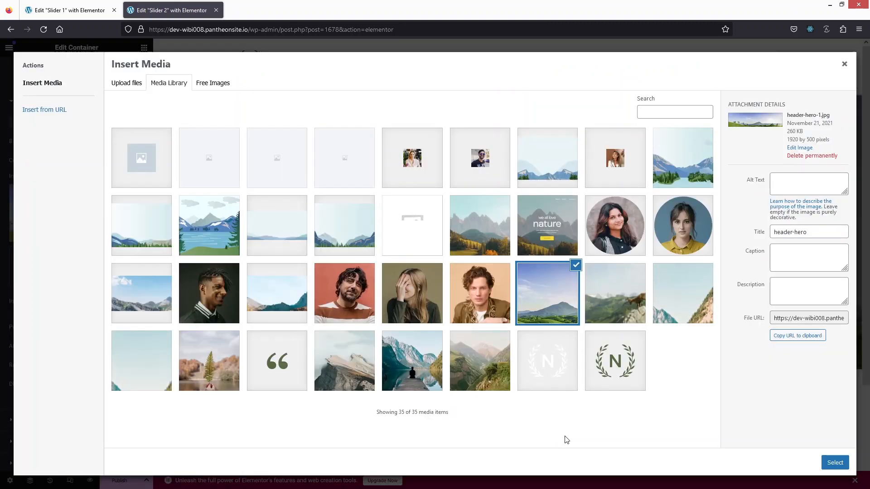
click(617, 299)
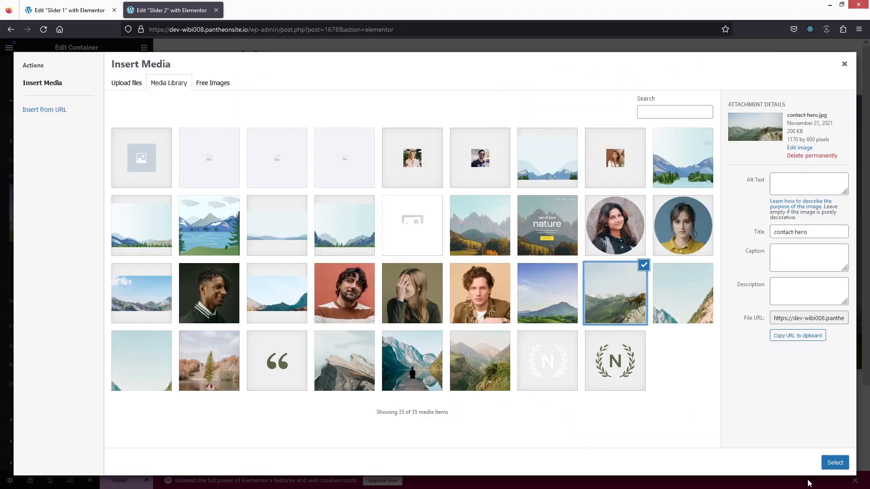
click(834, 462)
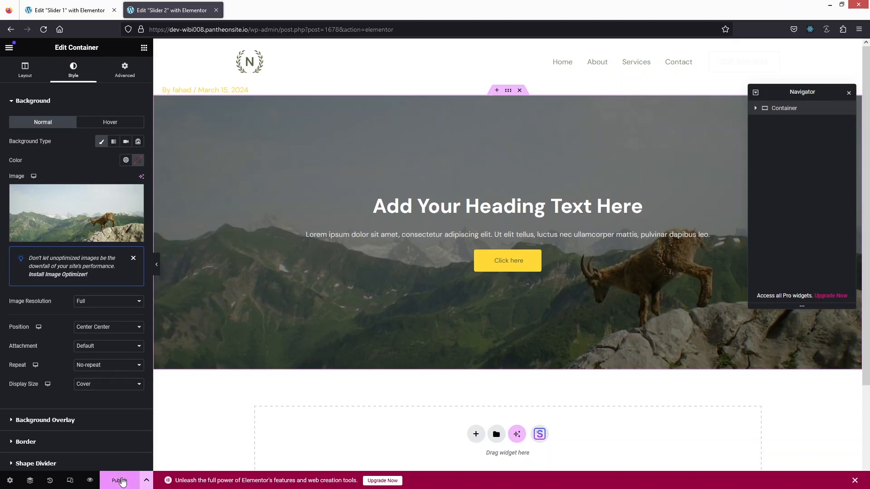
click(121, 481)
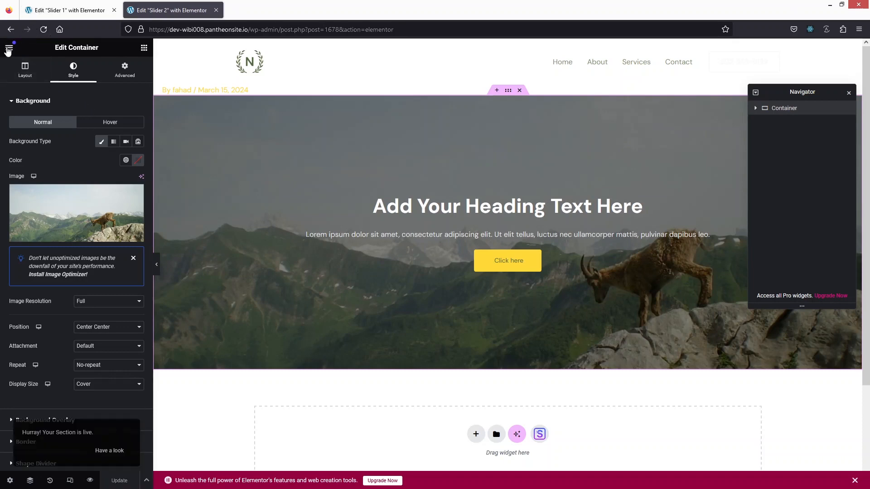
- Leave the Slider 2 template and open the Elementor #7 page in the Elementor editor
click(9, 47)
click(32, 258)
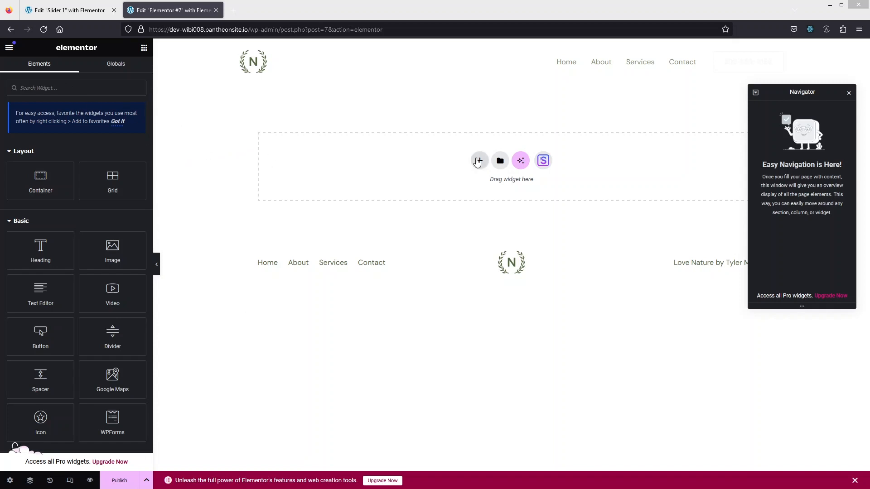
- Add a single container with downward direction to the page and set its content width to Full Width
click(479, 161)
click(483, 202)
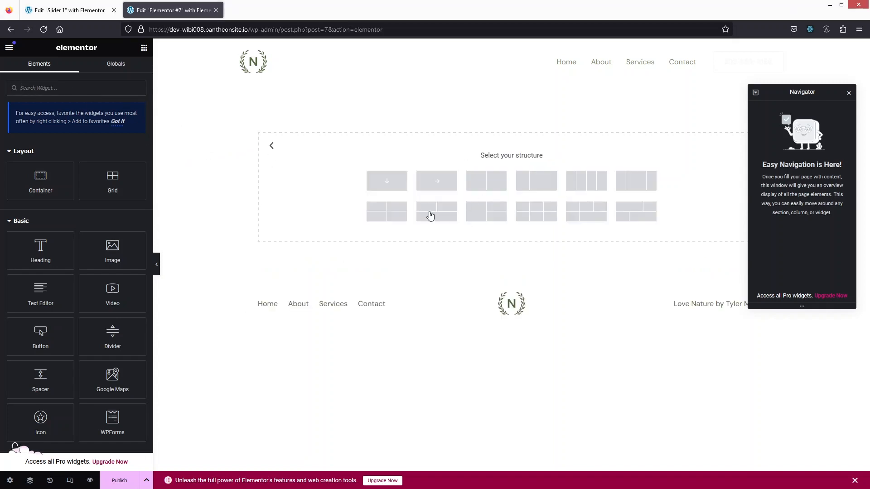
click(380, 185)
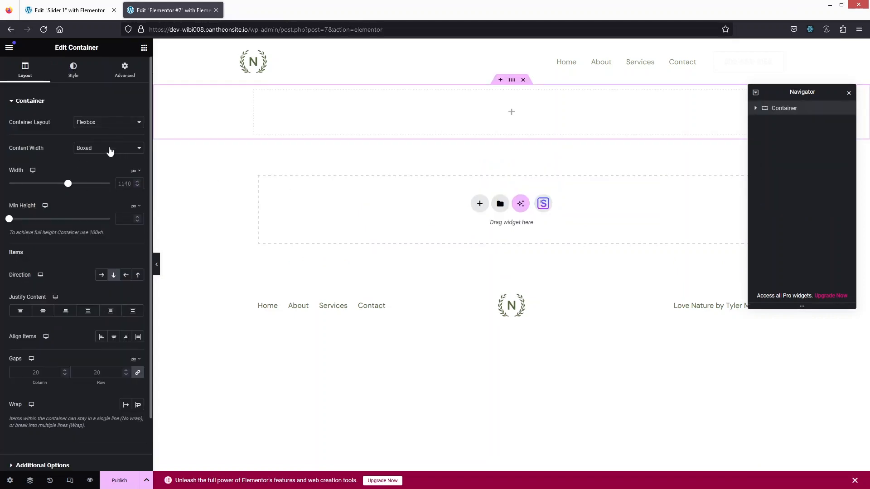
click(112, 150)
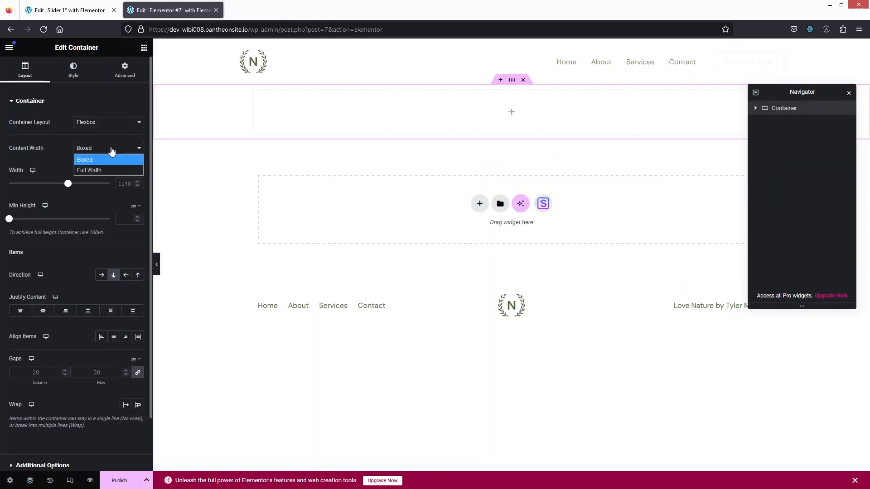
click(97, 171)
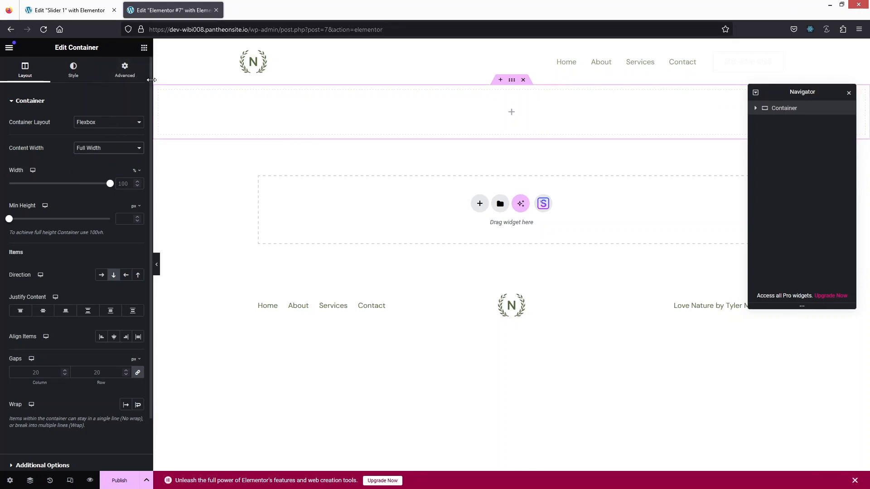
- Find the Sina Content Slider among the Sina widgets and place it inside the page's full-width container
click(143, 48)
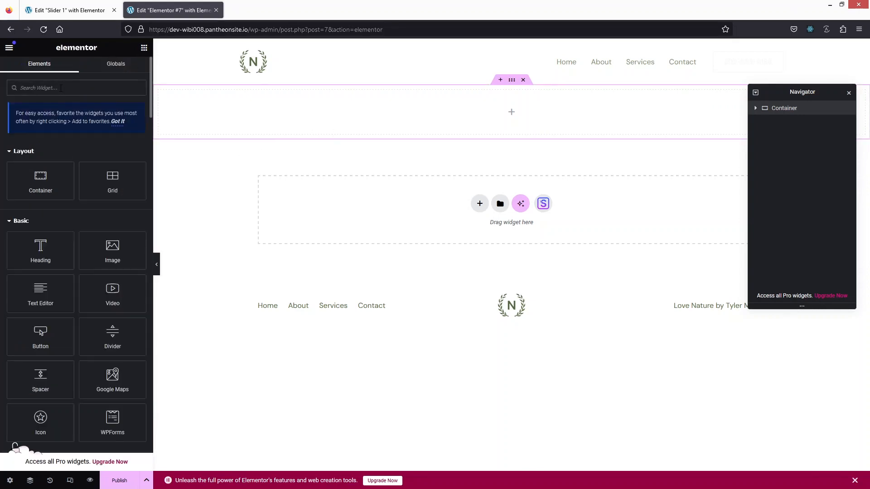
text(sina)
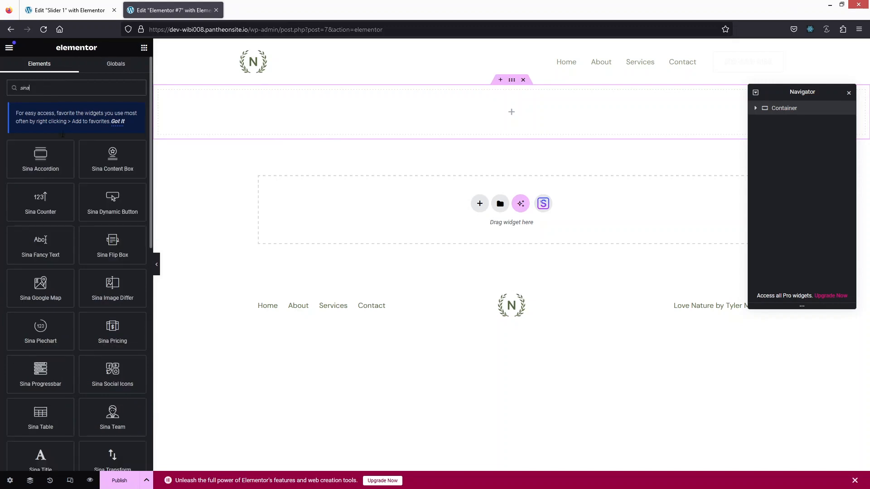
scroll(73, 226, down, 5)
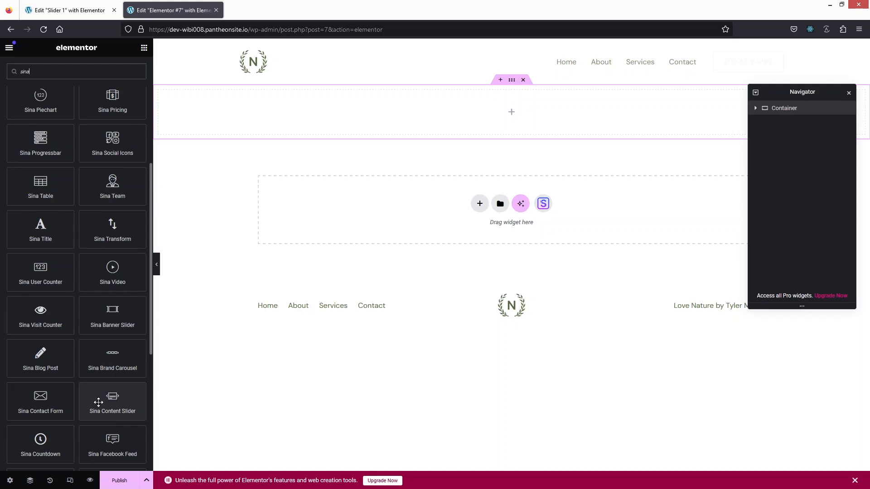
drag(98, 403, 466, 122)
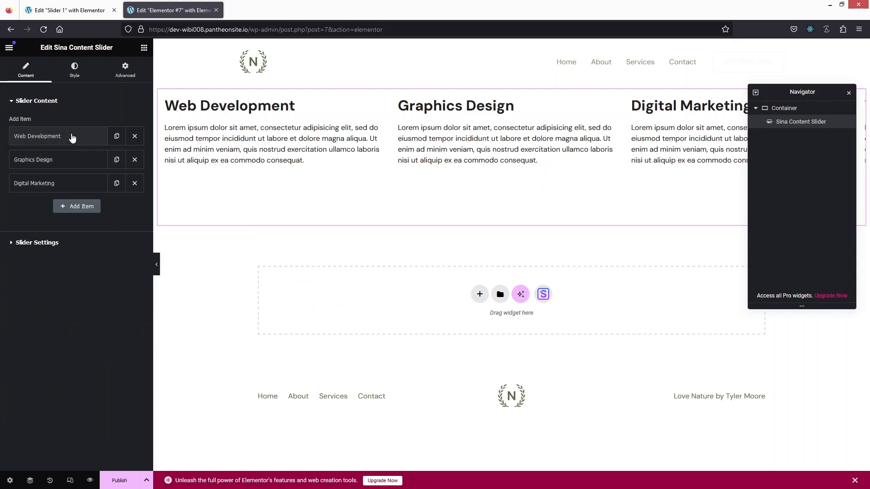
- Make the Web Development slide use a saved template and choose Slider 1 for it
click(71, 137)
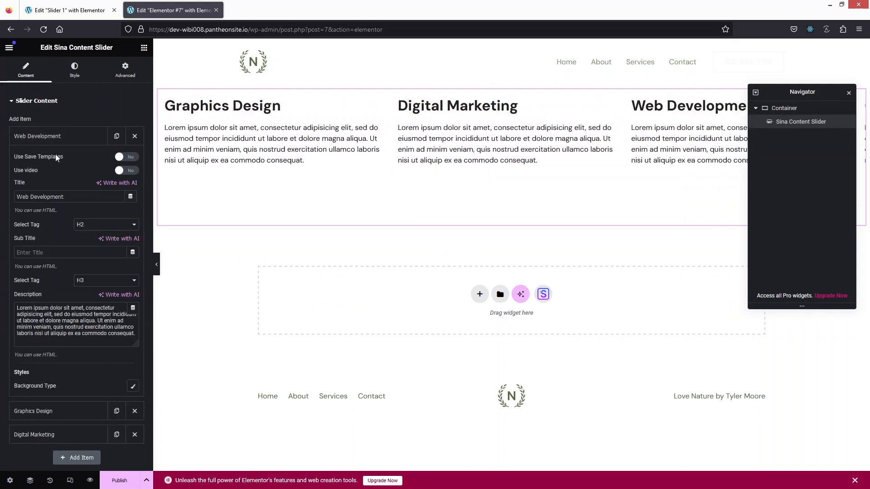
click(126, 157)
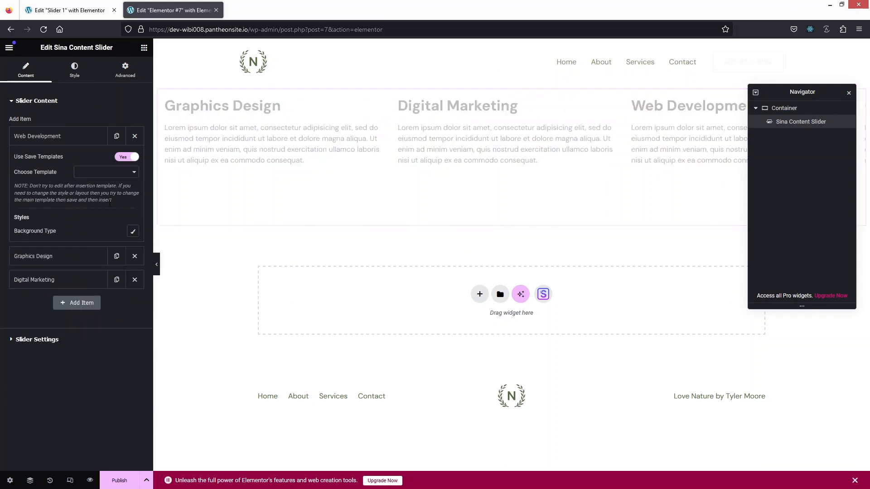
click(112, 173)
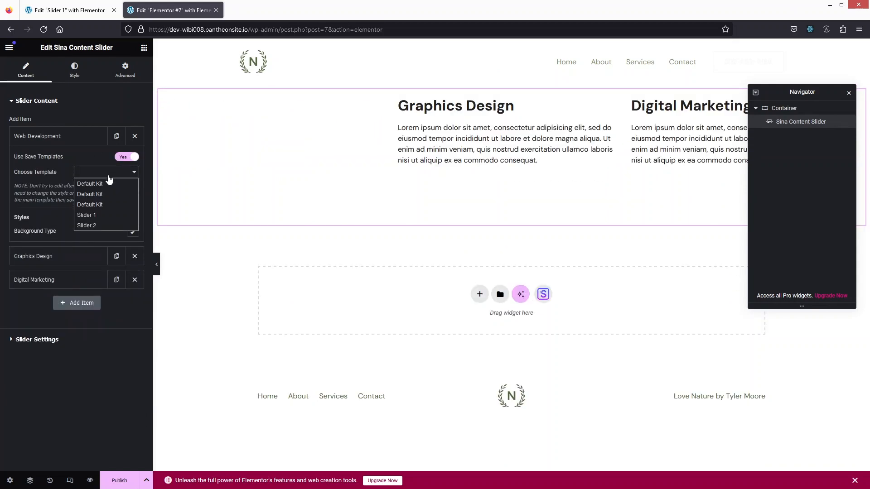
click(97, 215)
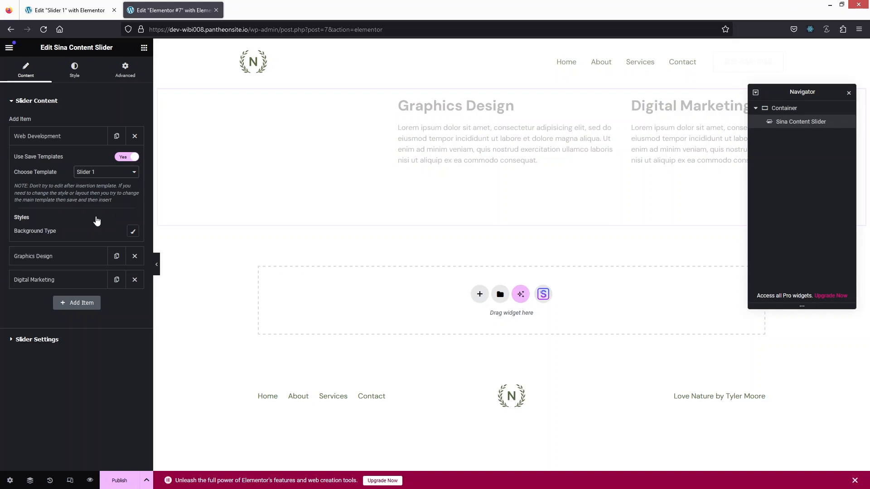
- Make the Graphics Design slide use the saved template Slider 2 and delete the Digital Marketing slide
click(89, 256)
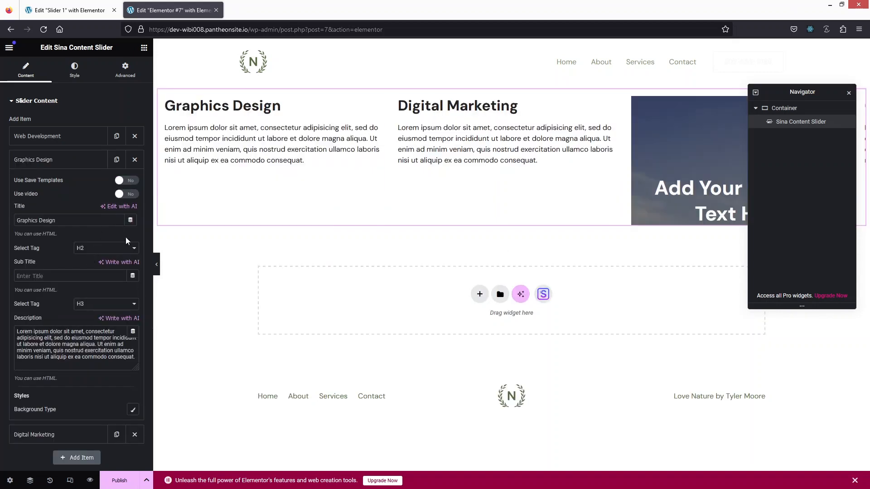
click(121, 181)
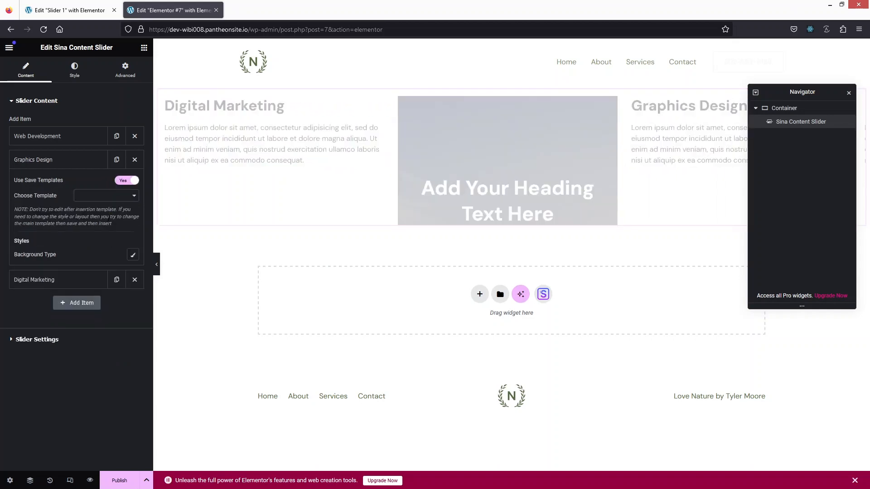
click(109, 196)
click(107, 250)
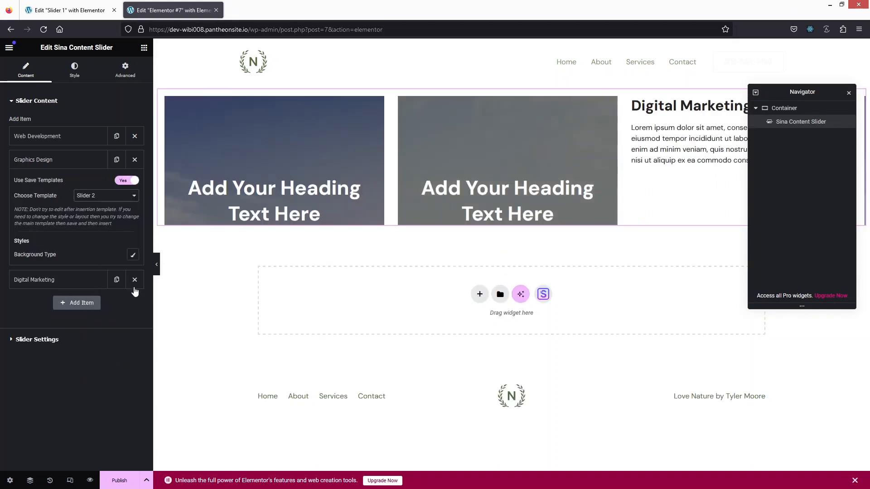
click(135, 280)
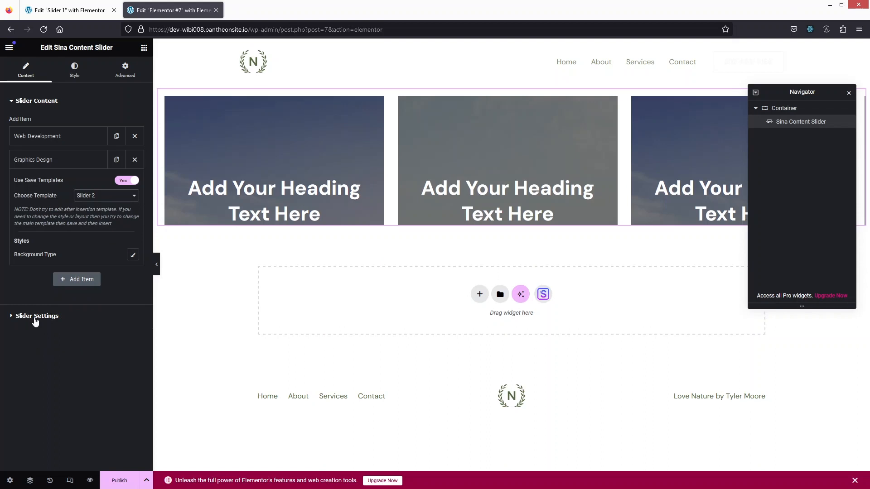
- Set the content slider to show 1 item at a time and hide its dots
click(35, 317)
click(107, 143)
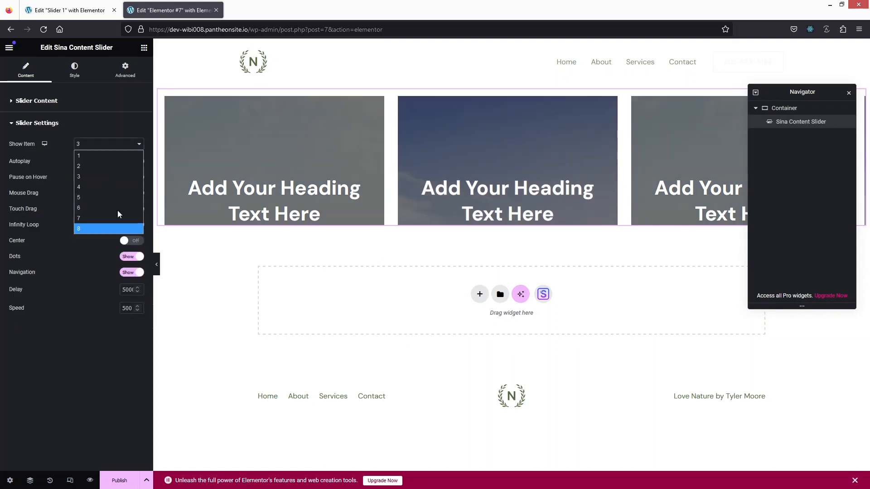
click(96, 155)
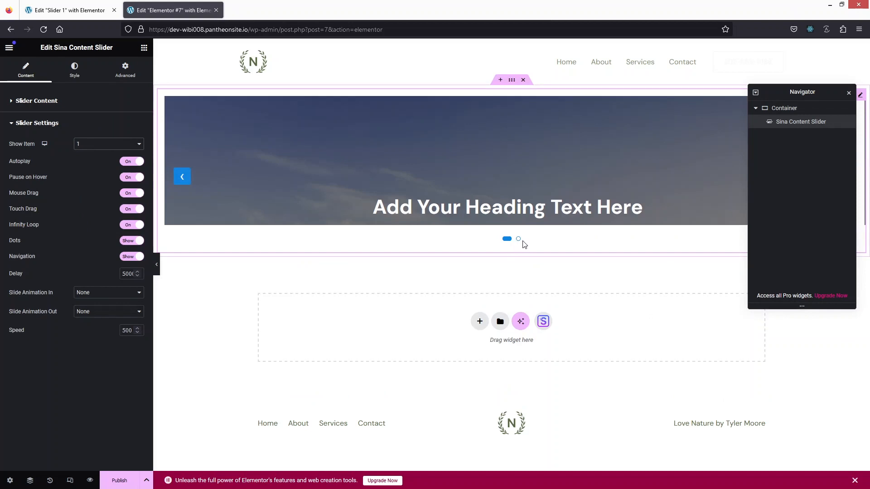
click(131, 241)
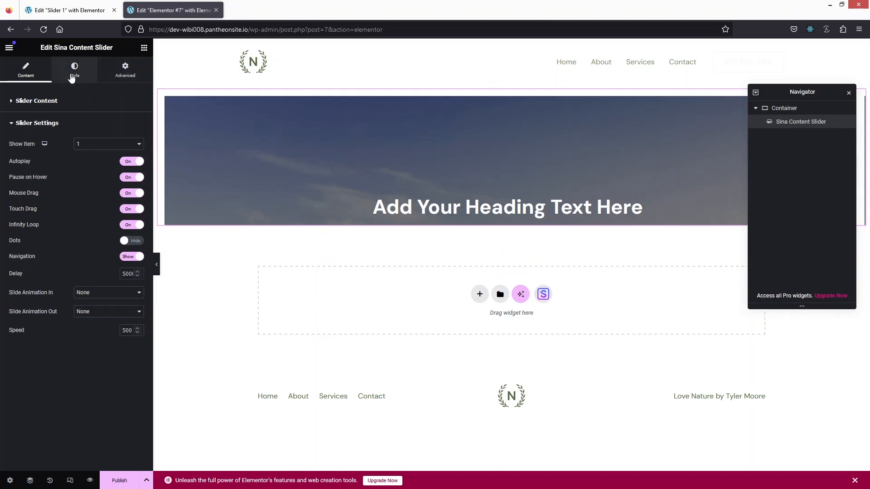
- Set the slider box's padding to 0 on all sides and its height to 600 px
click(72, 78)
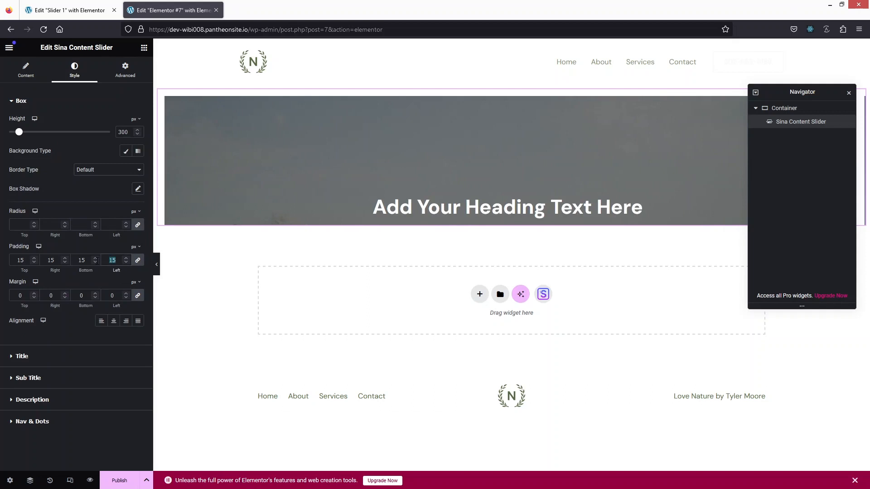
text(0)
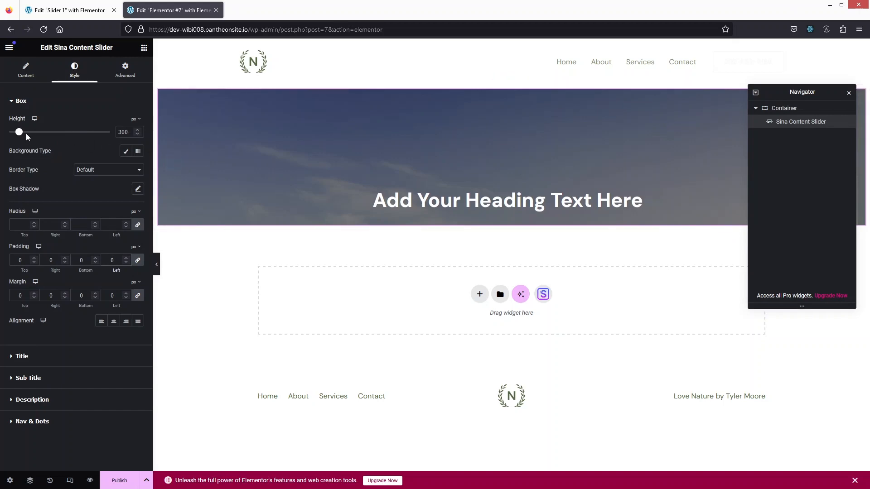
drag(19, 133, 33, 133)
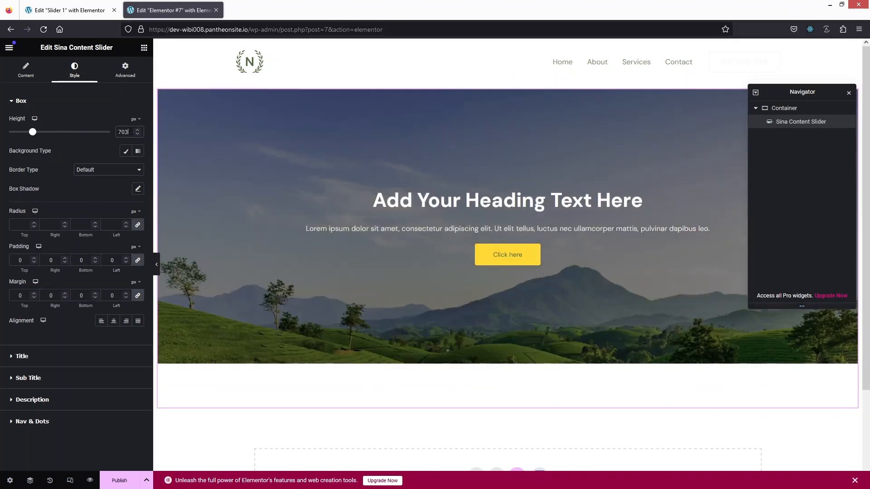
drag(128, 131, 107, 132)
text(600)
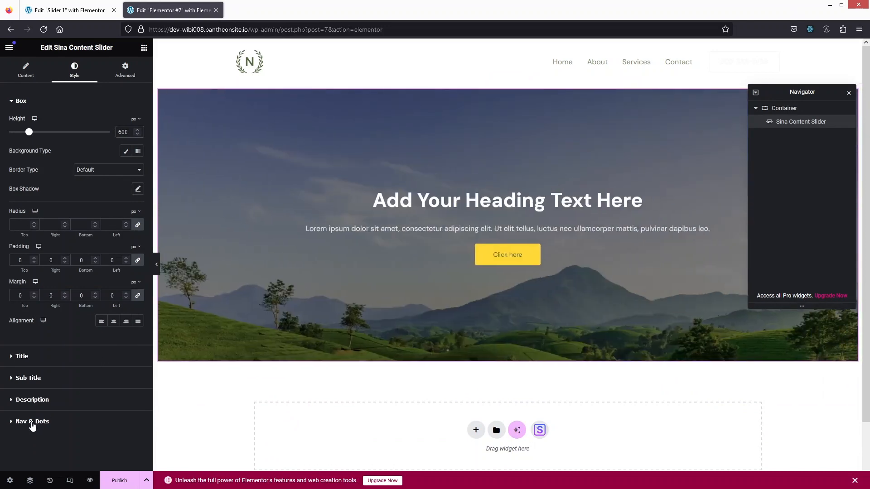
- Change the normal-state background color of the slider's navigation arrows to black (#000000)
click(33, 422)
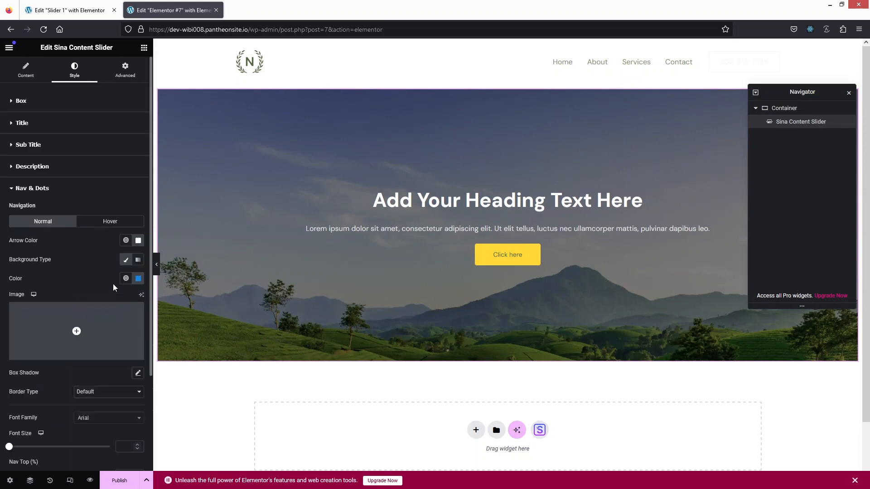
scroll(114, 288, down, 1)
click(138, 232)
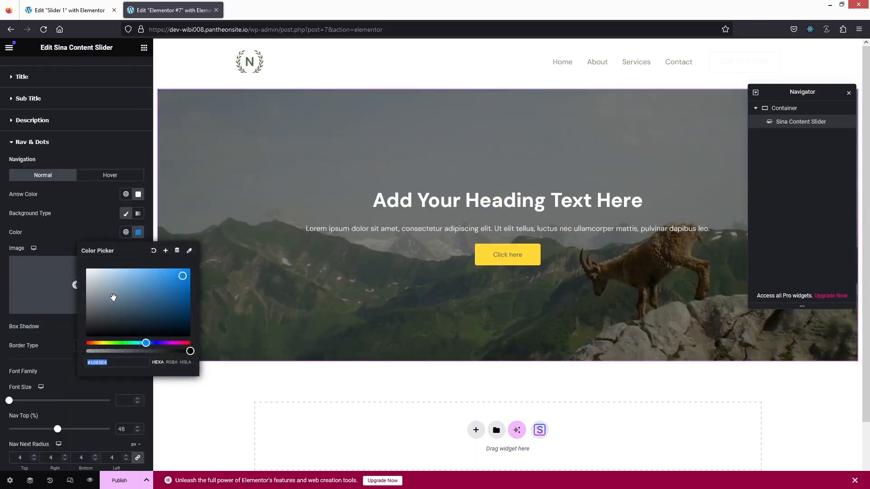
drag(113, 297, 75, 354)
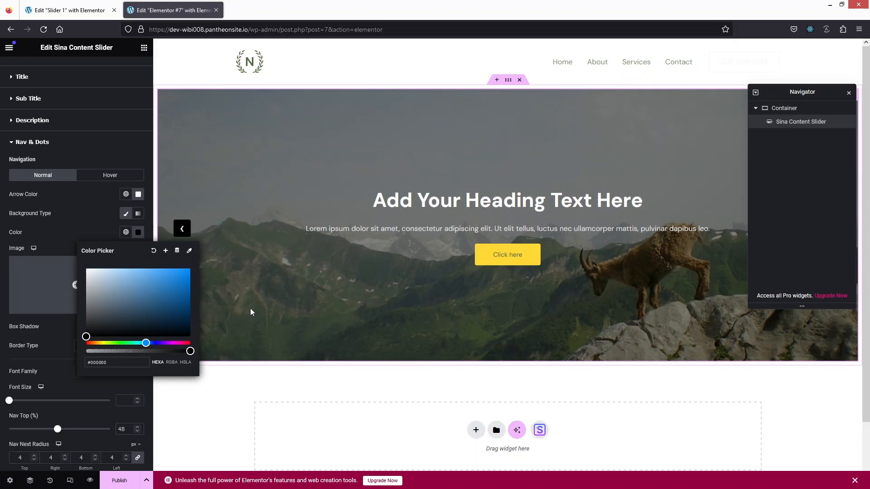
- Round the navigation arrows by setting both the Nav Next Radius and Nav Prev Radius to 50 px
scroll(25, 400, down, 2)
click(87, 374)
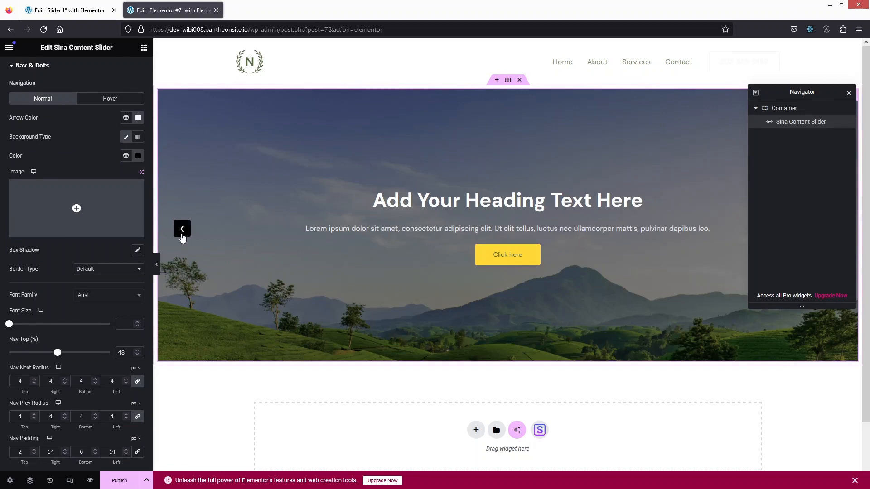
click(20, 381)
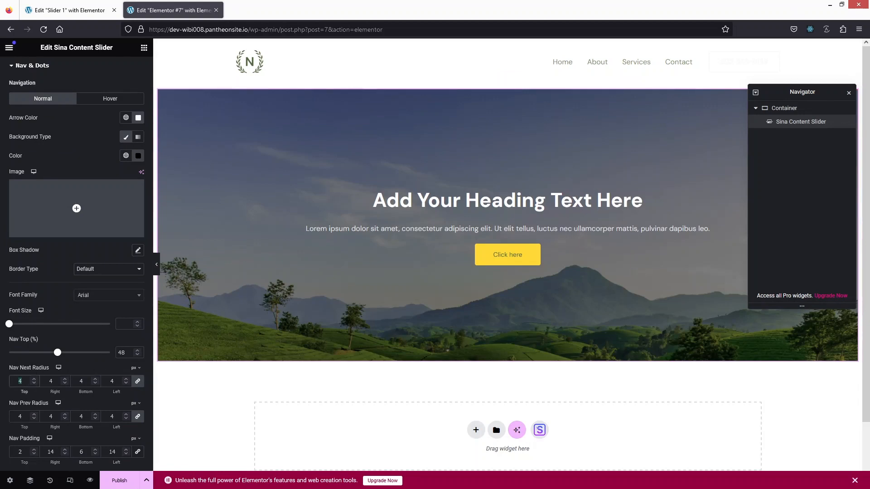
text(50)
click(23, 415)
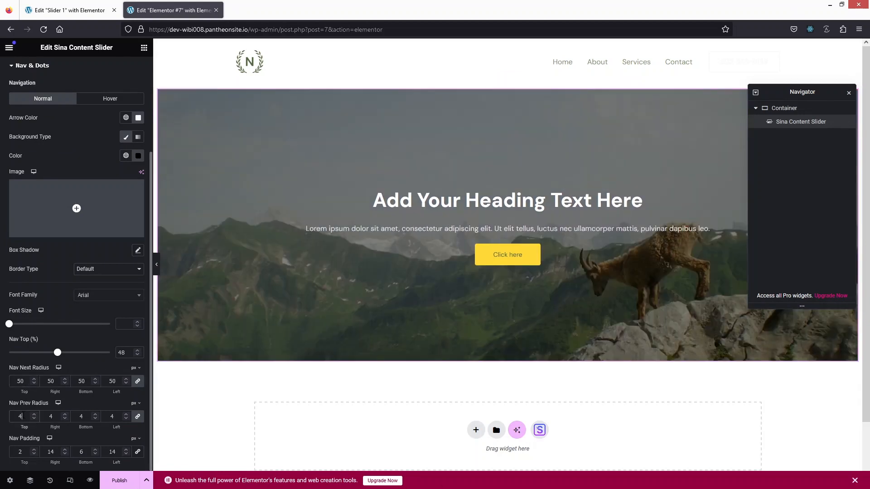
text(50)
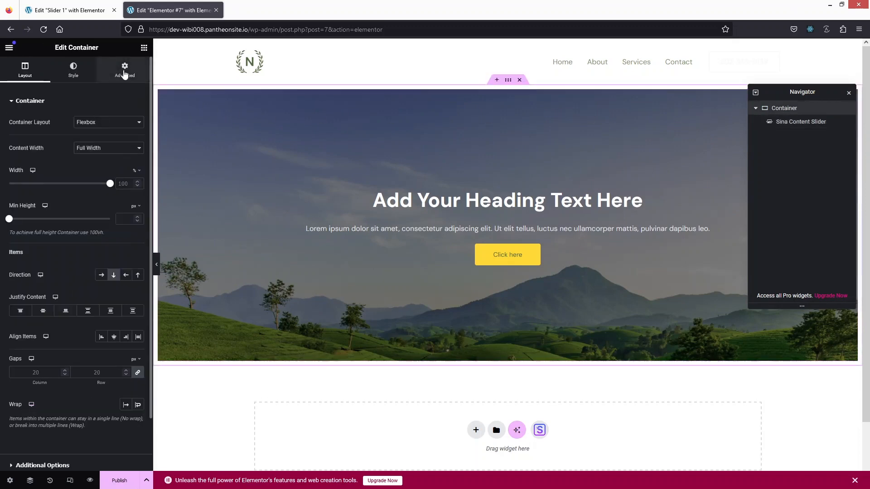
- Set the padding of the container around the slider to 0 on all sides and publish the page
click(125, 73)
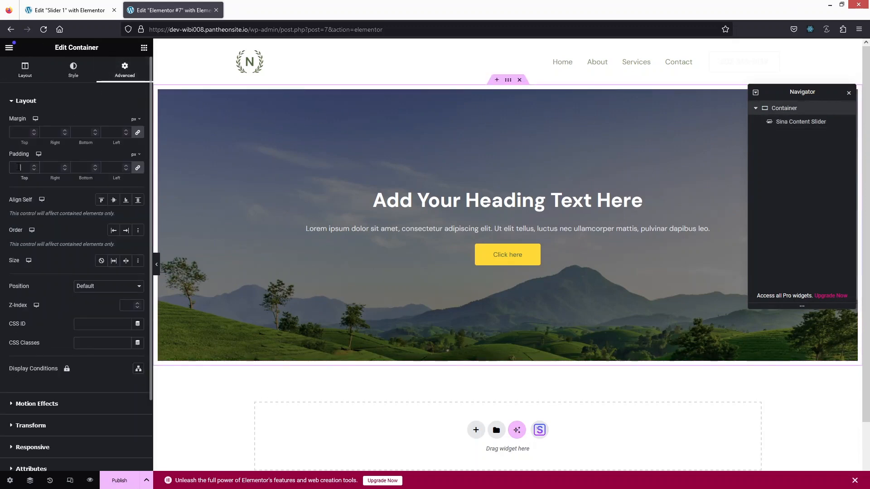
click(18, 166)
text(0)
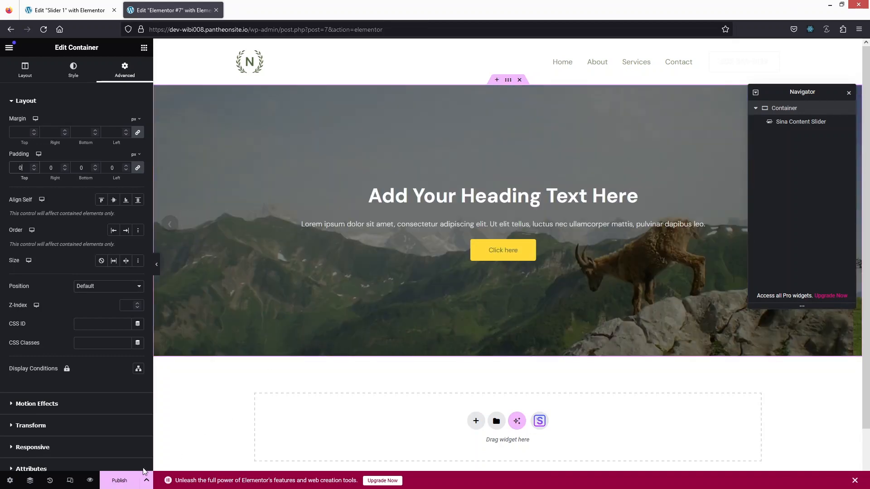
click(119, 479)
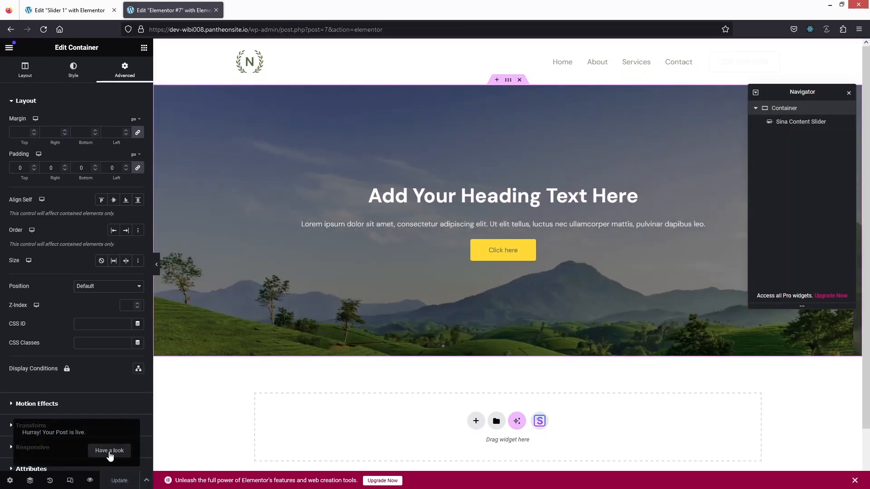
- View the published page and test the slider's next and previous arrows
click(111, 450)
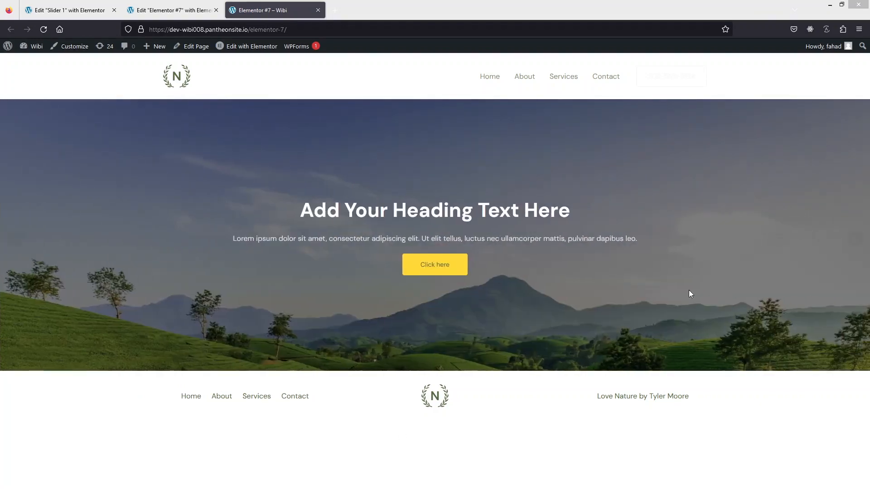
click(845, 240)
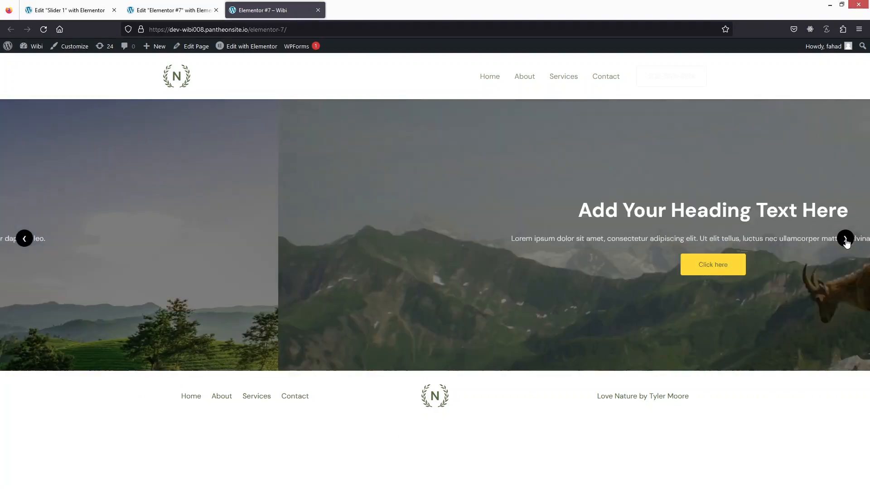
click(21, 241)
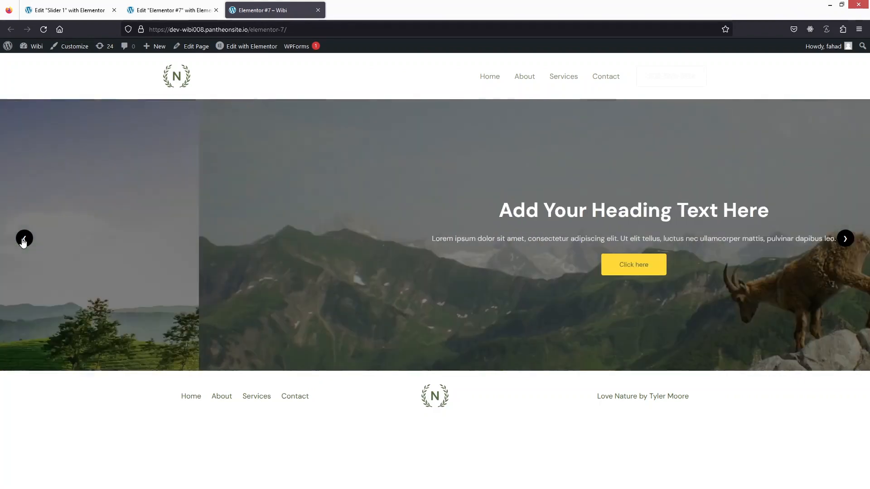